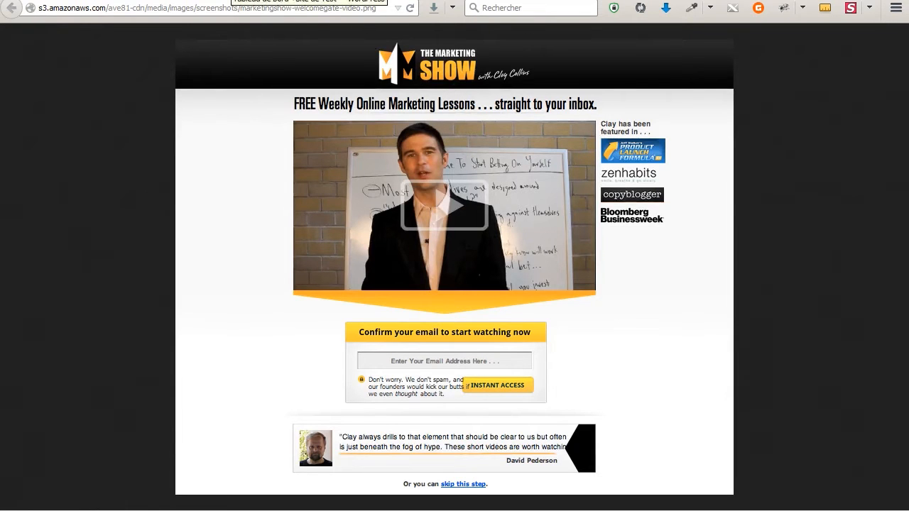
- Switch to the WordPress dashboard and create a new page titled "page de capture"
left_click(232, 0)
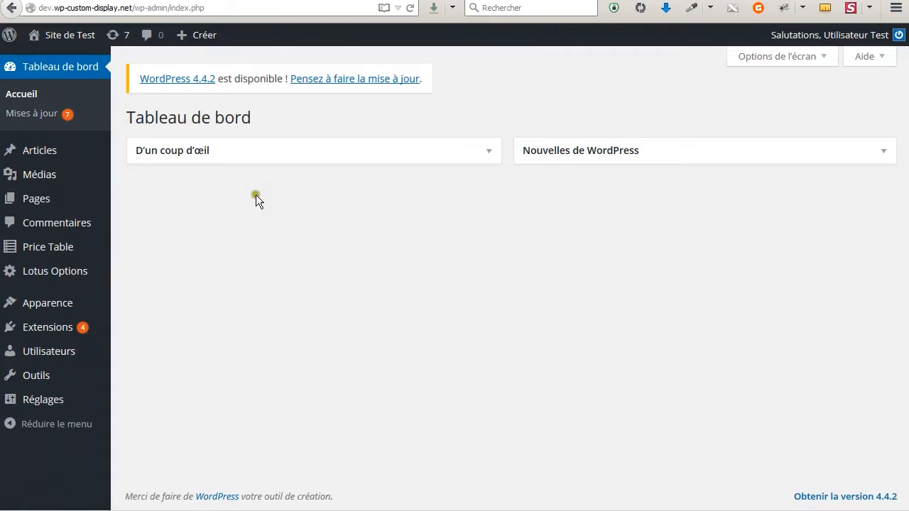
left_click(307, 1)
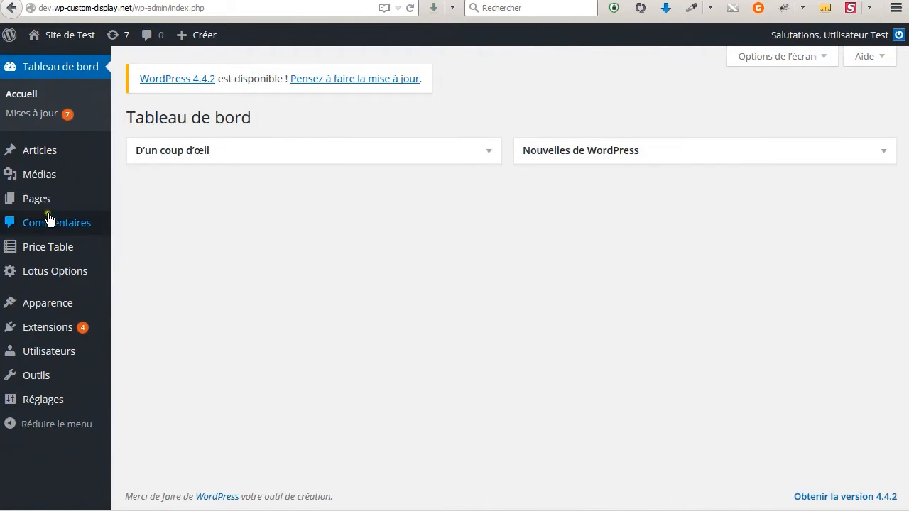
mouse_move(43, 199)
left_click(158, 215)
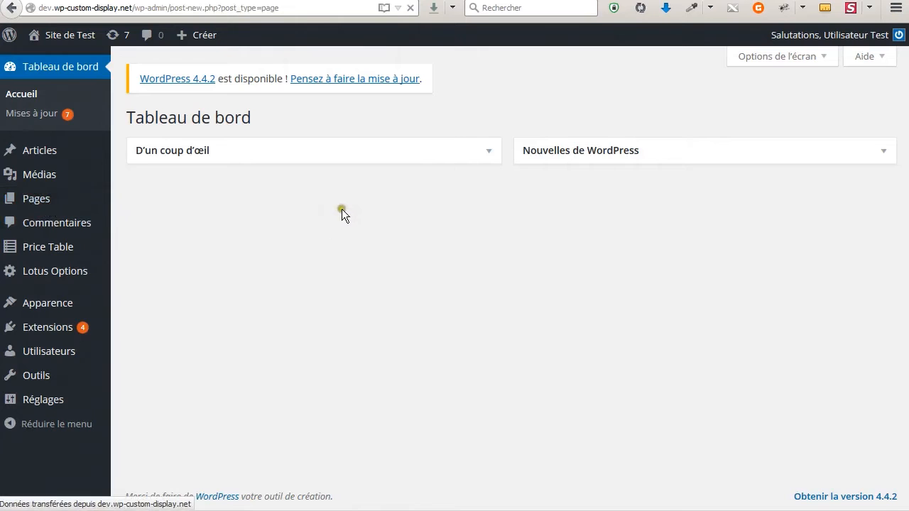
type("page de capt")
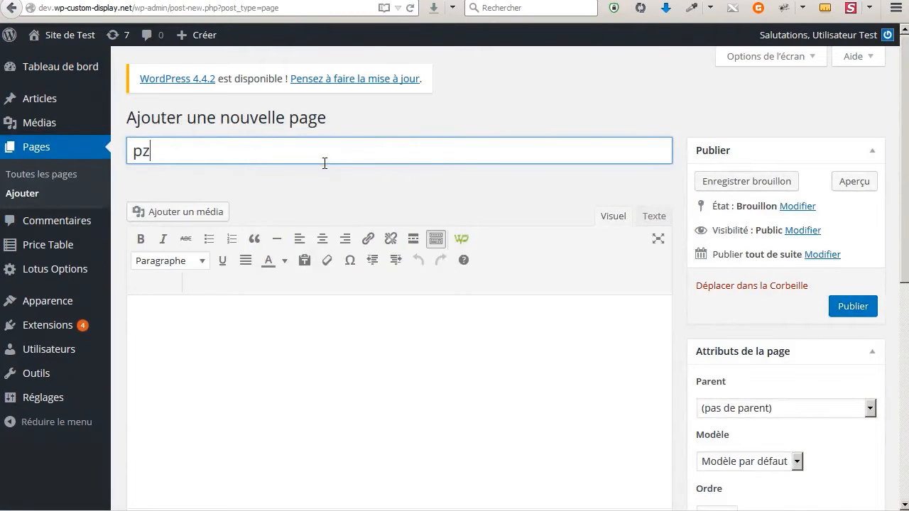
type("ure")
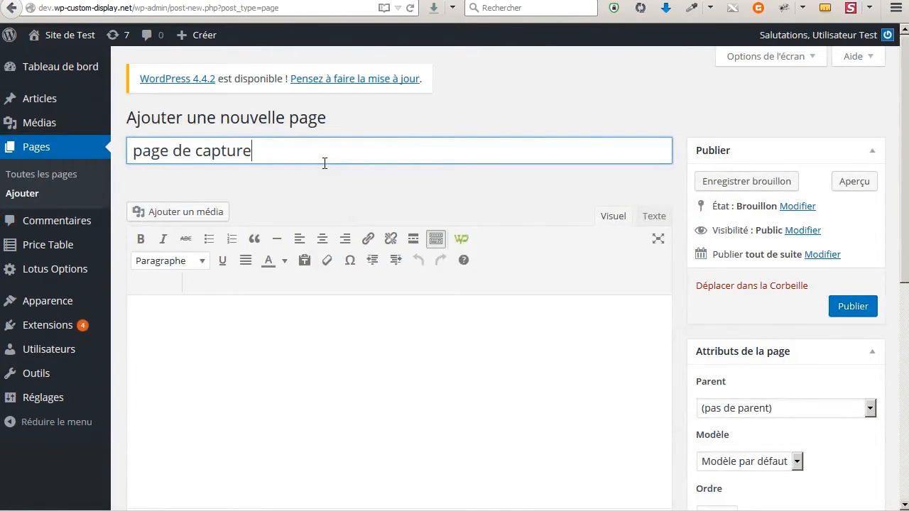
- Enter "ici mon formulaire" as the body text of the page and publish it
left_click(265, 326)
type("ici mon formulaire")
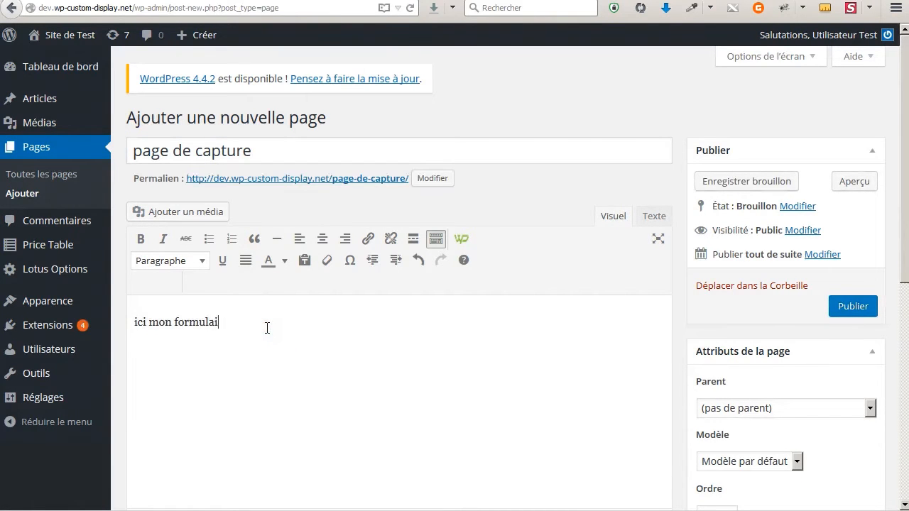
key("ctrl+a")
left_click(267, 328)
left_click(859, 311)
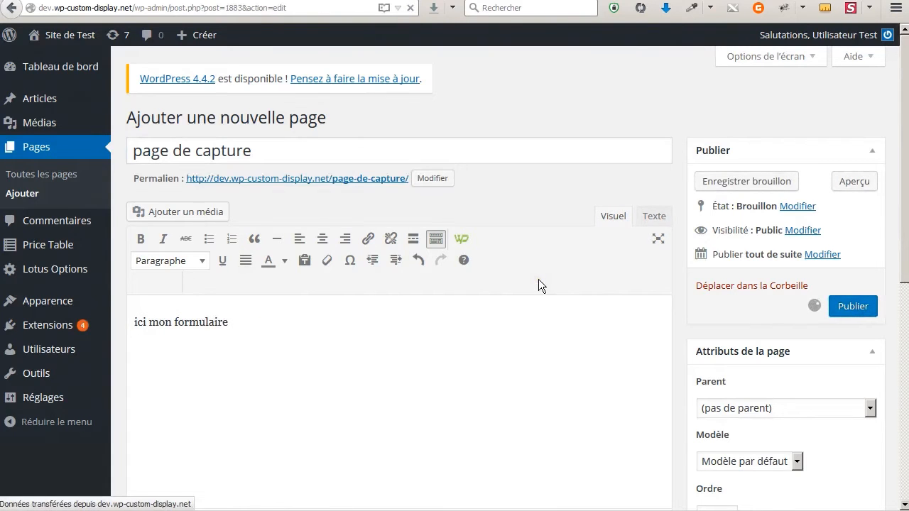
- Add a new paragraph reading "non-merci ça ne m'intéresse pas" below the form placeholder text
left_click(289, 371)
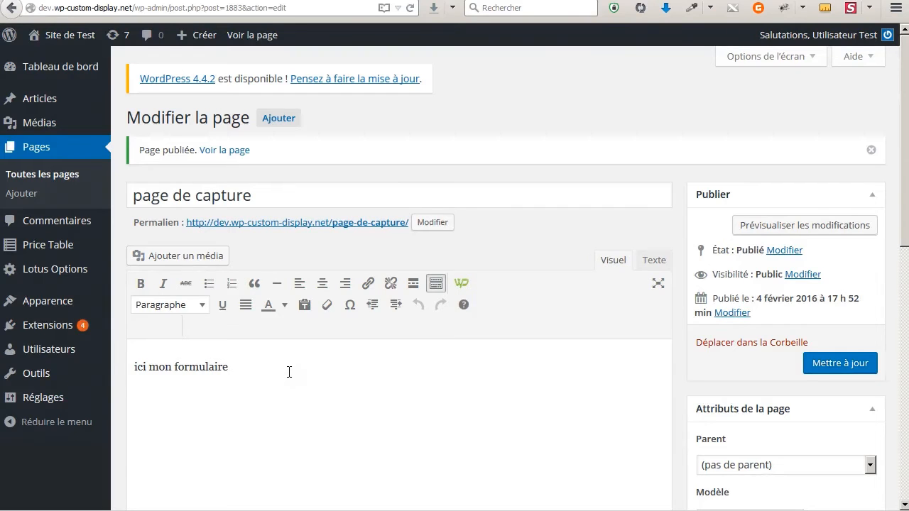
key("Return")
type("non-merci ça ne m'intéresse pas")
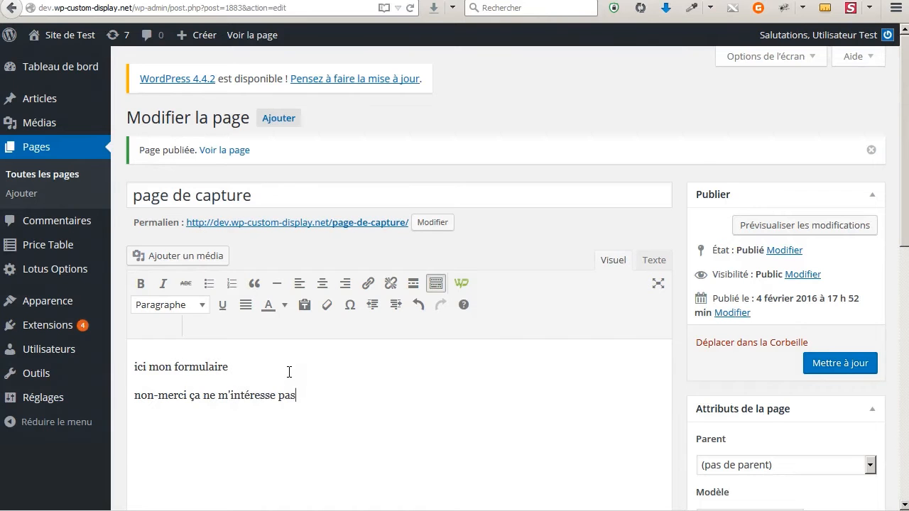
key("shift+Home")
left_click(368, 283)
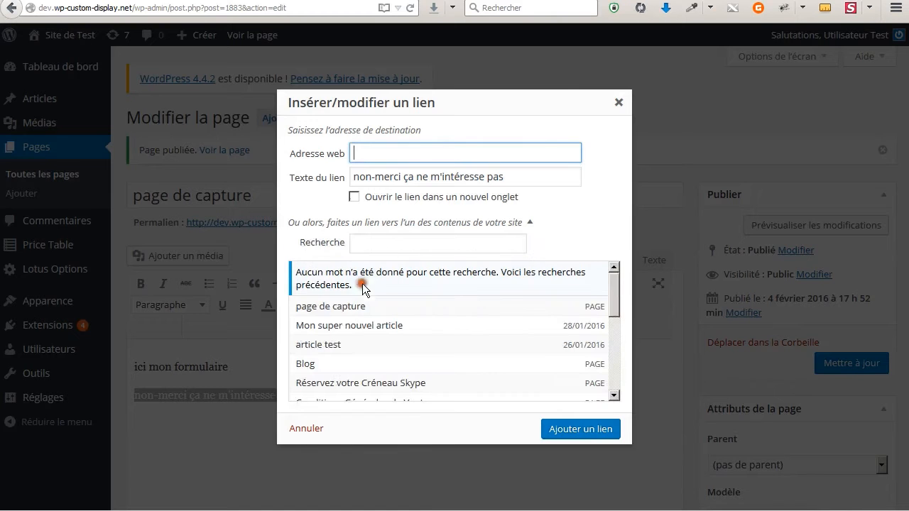
left_click(457, 158)
left_click(460, 155)
left_click(462, 155)
type("http://")
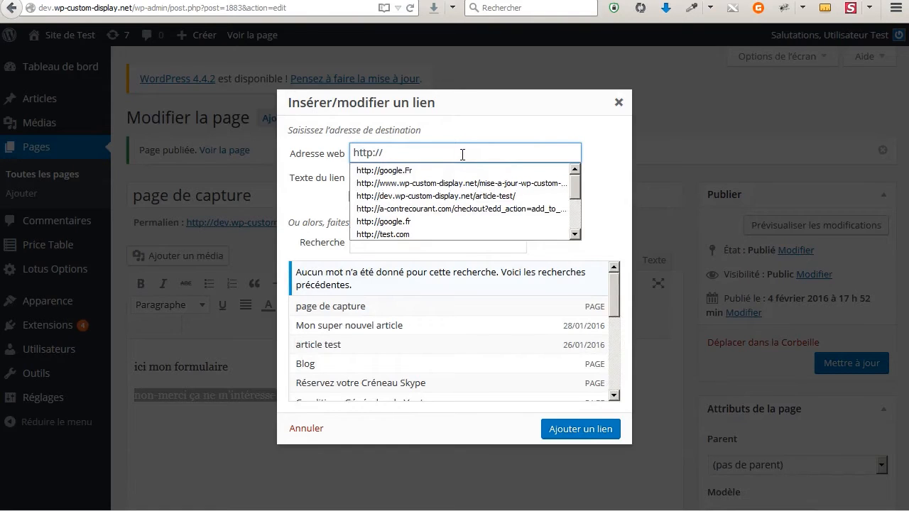
key("Down")
key("Down")
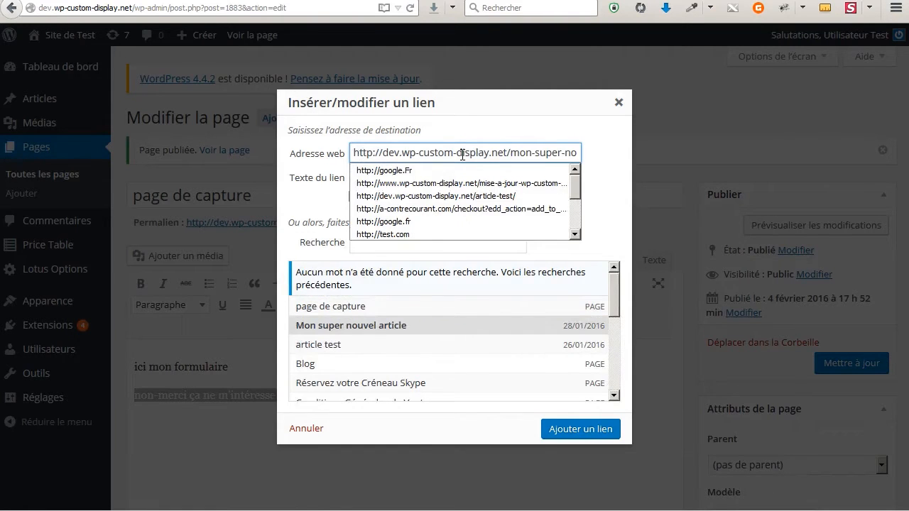
left_click(421, 170)
left_click(590, 438)
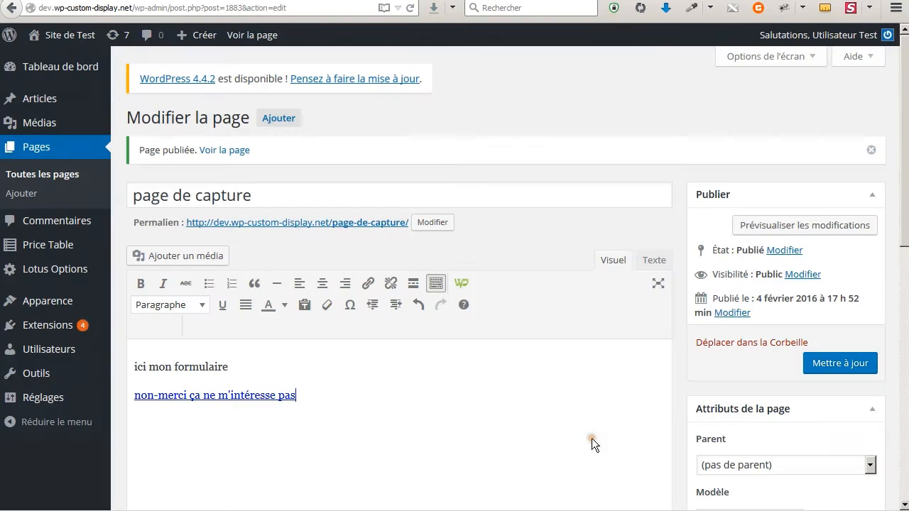
left_click(402, 400)
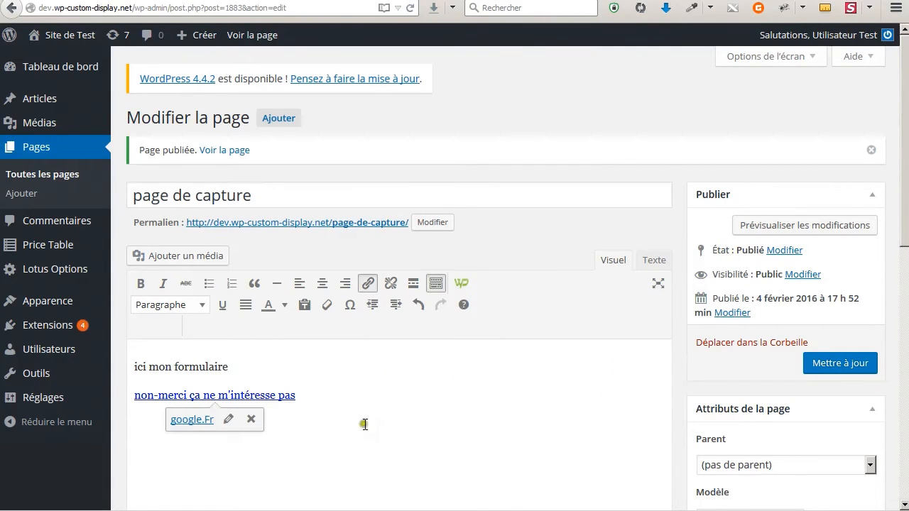
- Insert a WP Custom Display "Création Cookie" shortcode below the link, with action Créer and cookie name dejavu
key("Return")
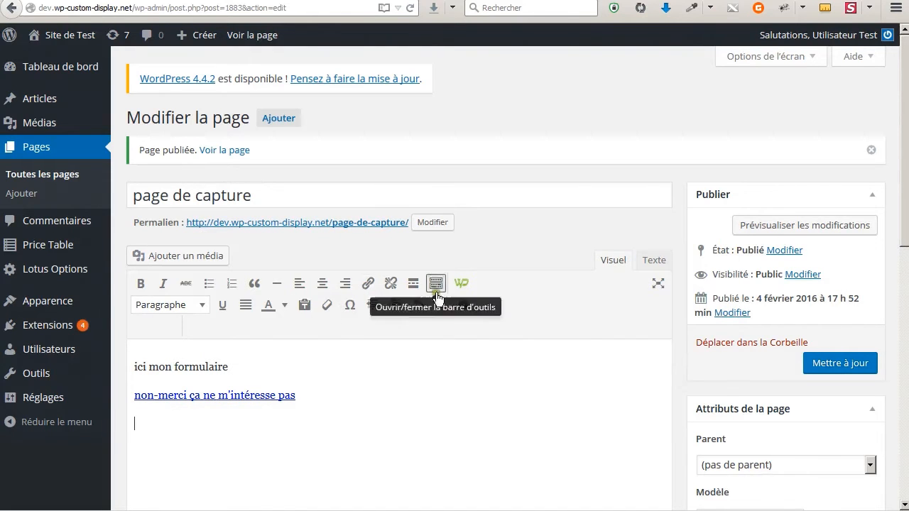
left_click(461, 284)
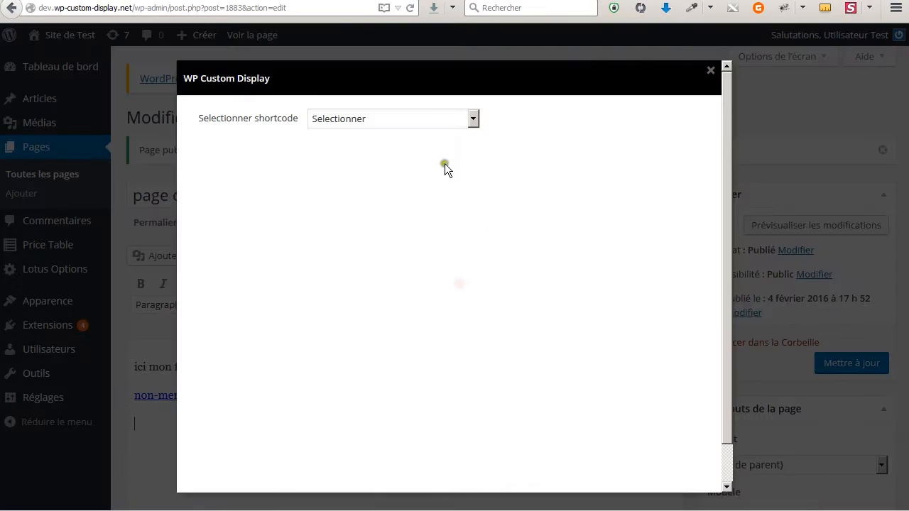
left_click(446, 122)
left_click(356, 162)
left_click(351, 195)
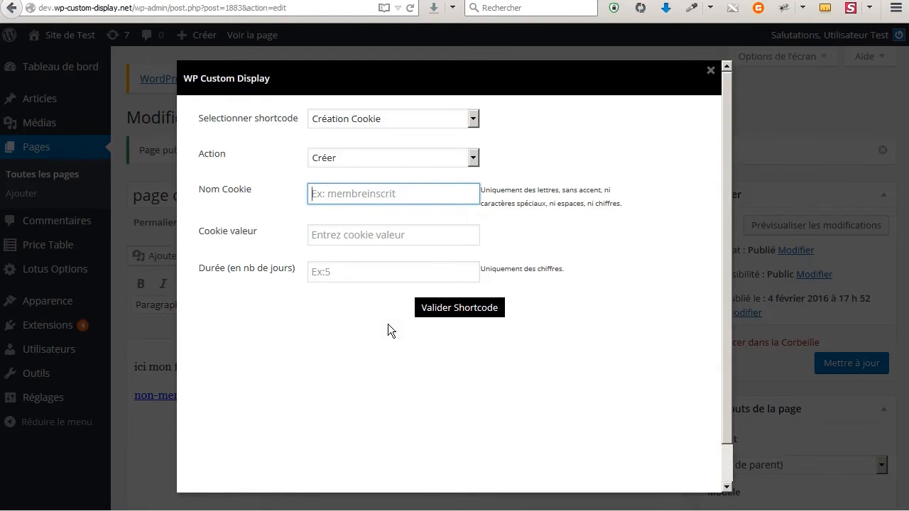
type("dejavu")
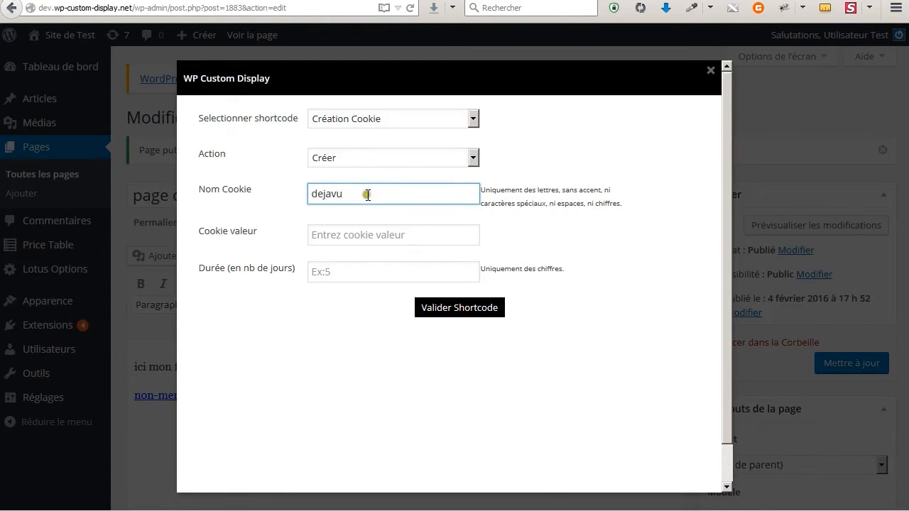
left_click(448, 308)
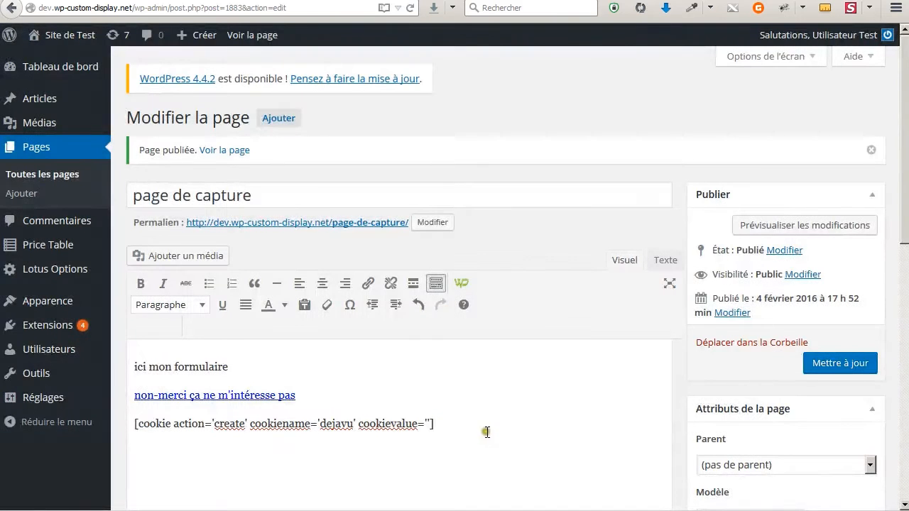
- Delete the cookie shortcode from the page body and undo the extra deletion of the "non-merci" link line
left_click_drag(483, 428, 135, 441)
key("Delete")
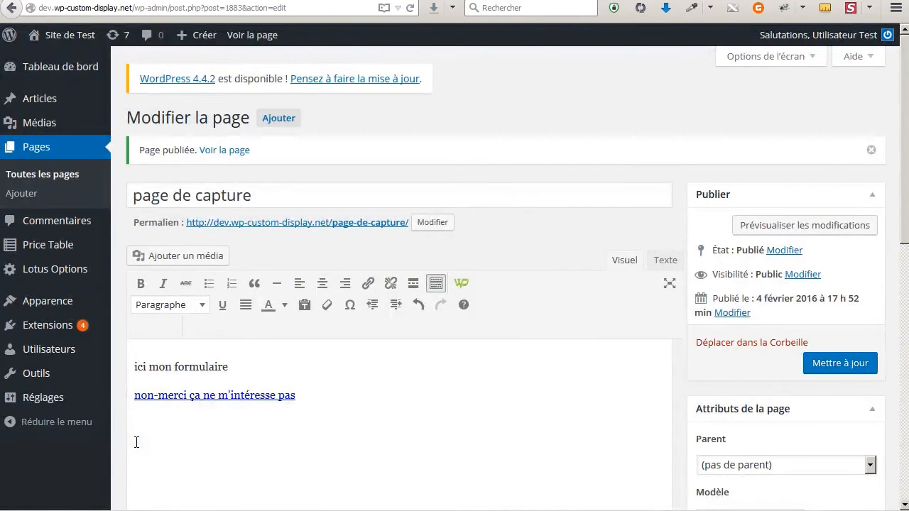
key("shift+Up")
key("Delete")
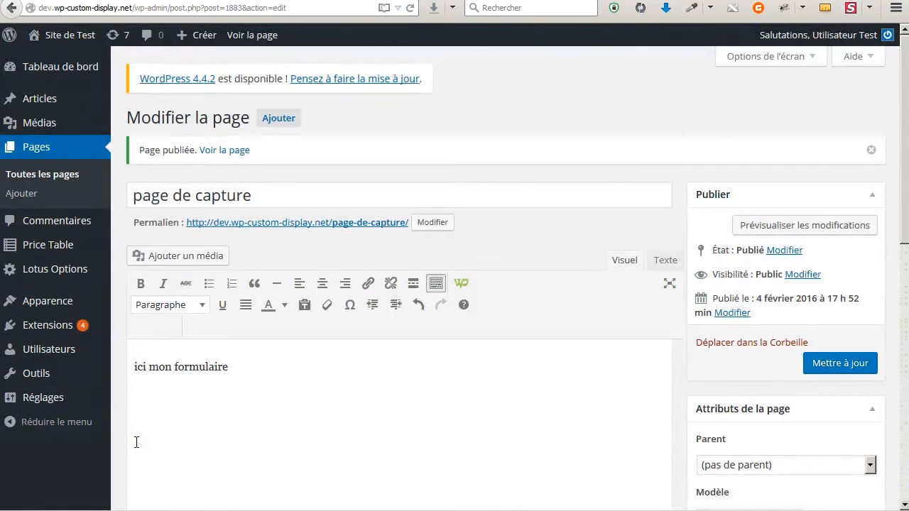
key("ctrl+z")
key("Down")
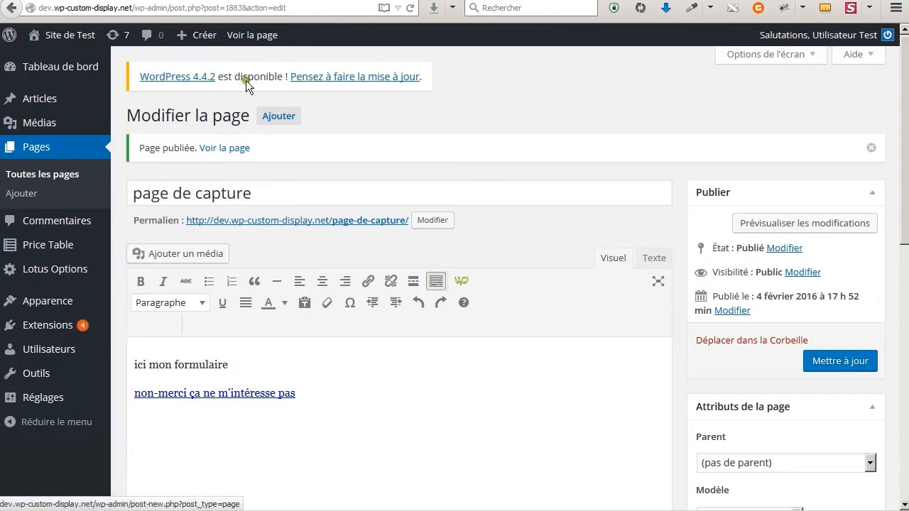
- Examine The Marketing Show example page, and compare it with the opt-out link and form text of the capture page
left_click(359, 1)
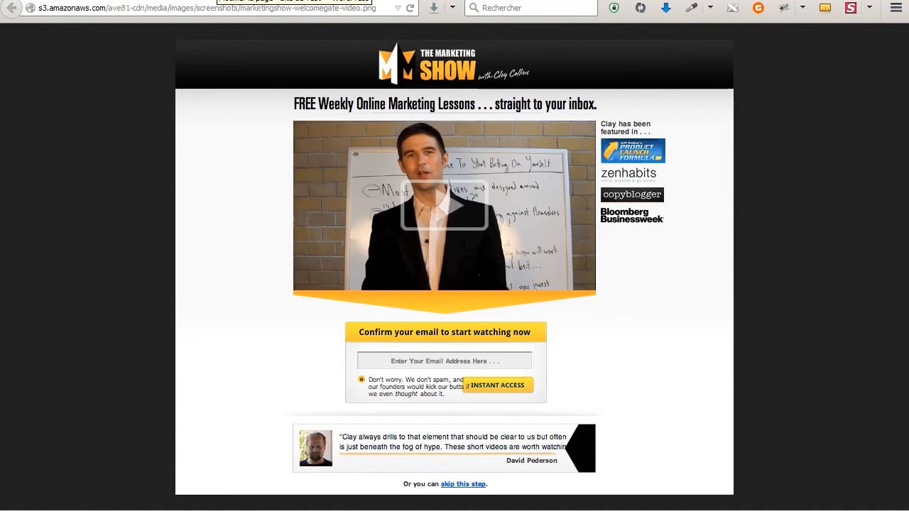
left_click(217, 1)
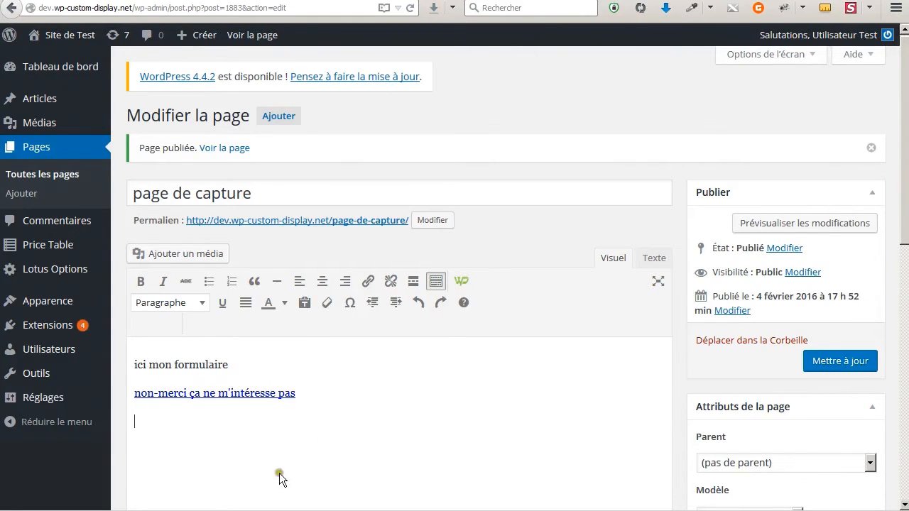
left_click_drag(181, 430, 132, 393)
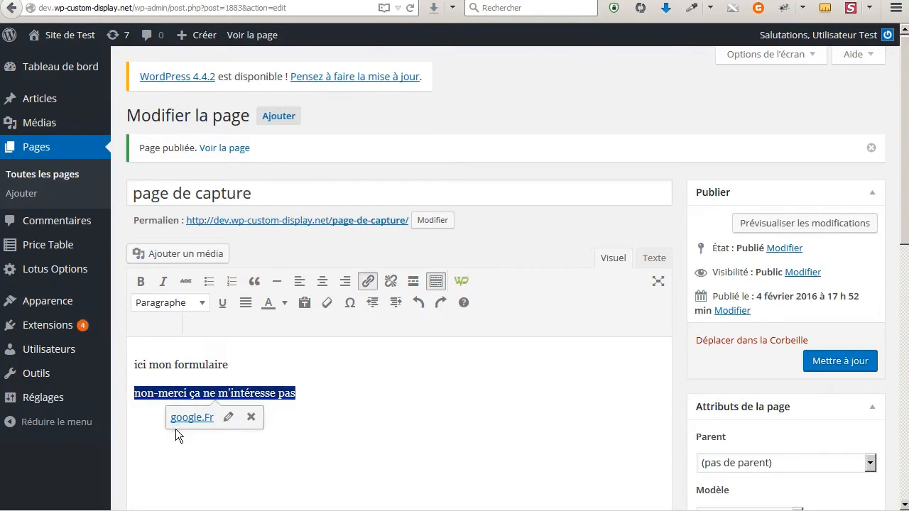
left_click(377, 425)
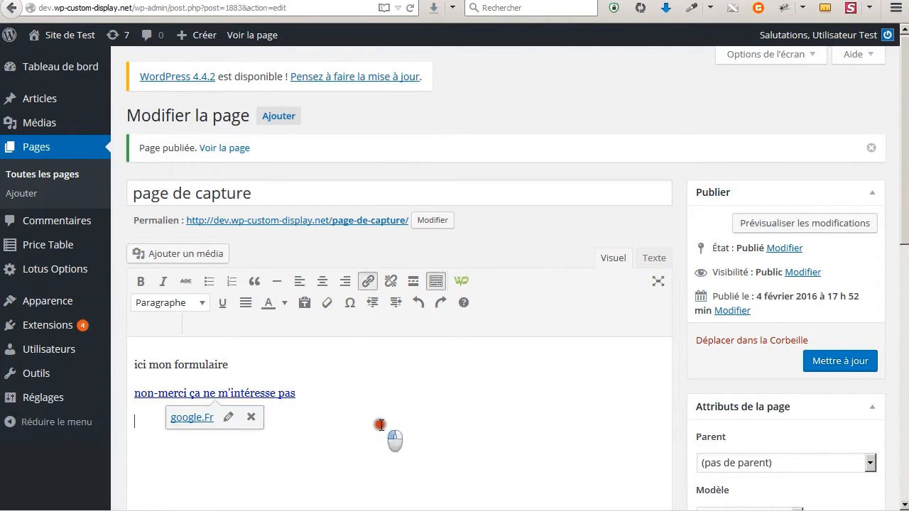
left_click_drag(317, 380, 122, 368)
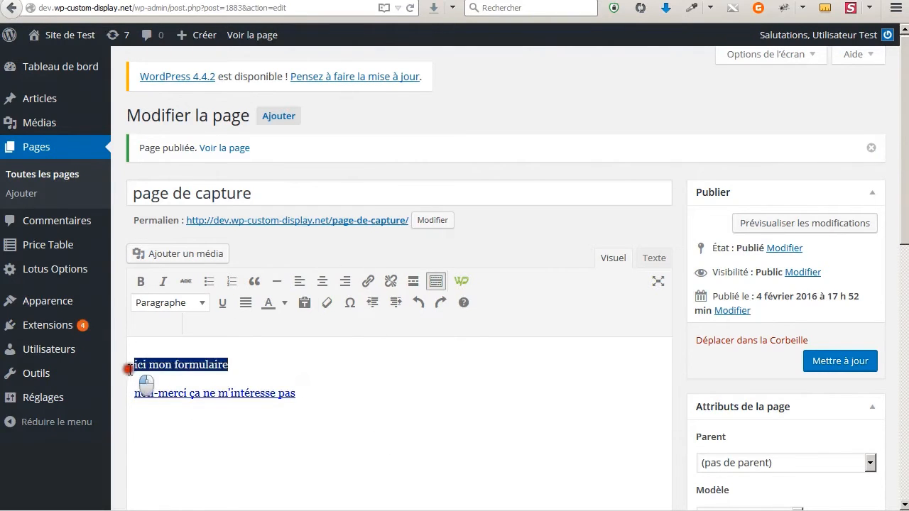
left_click(425, 374)
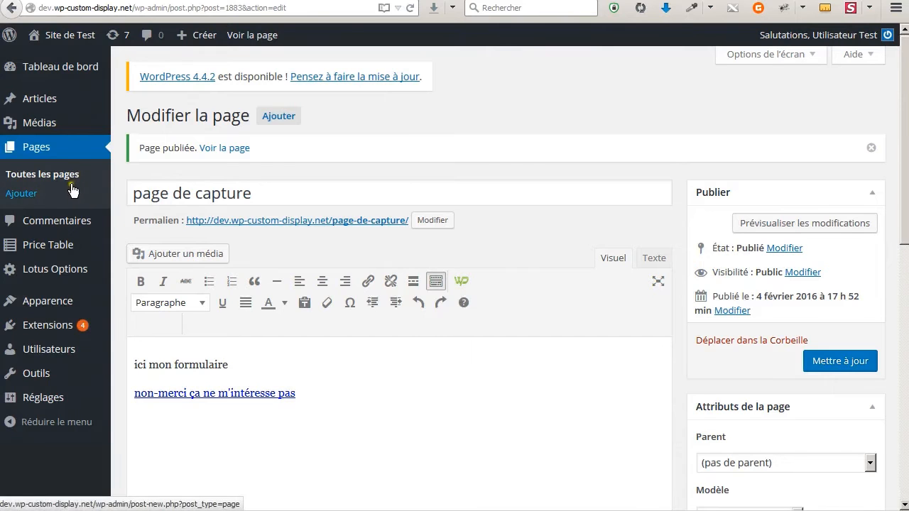
- Update the published capture page and create another new page titled "page de confirmation d'inscription"
left_click(823, 361)
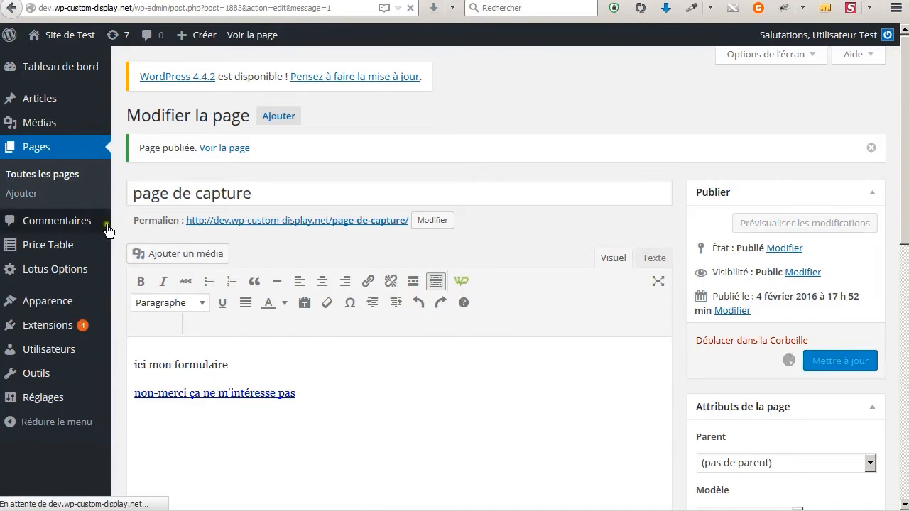
left_click(34, 198)
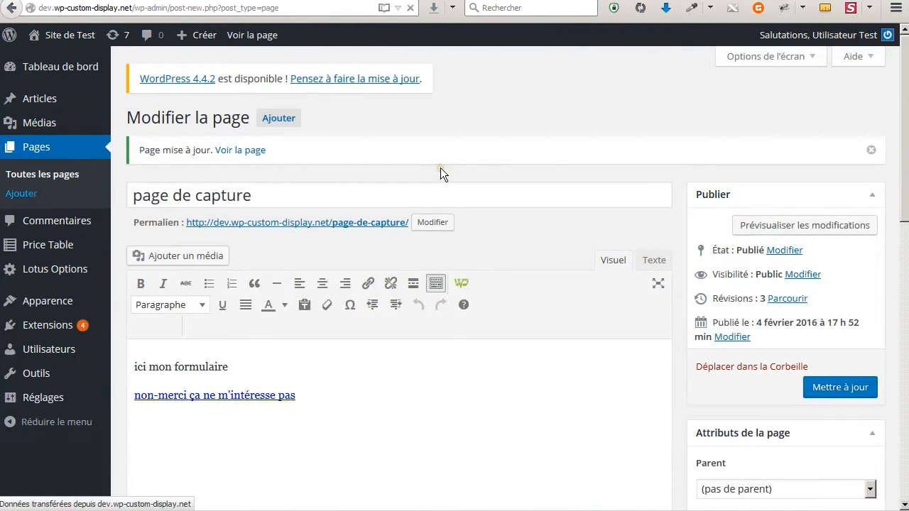
left_click(436, 151)
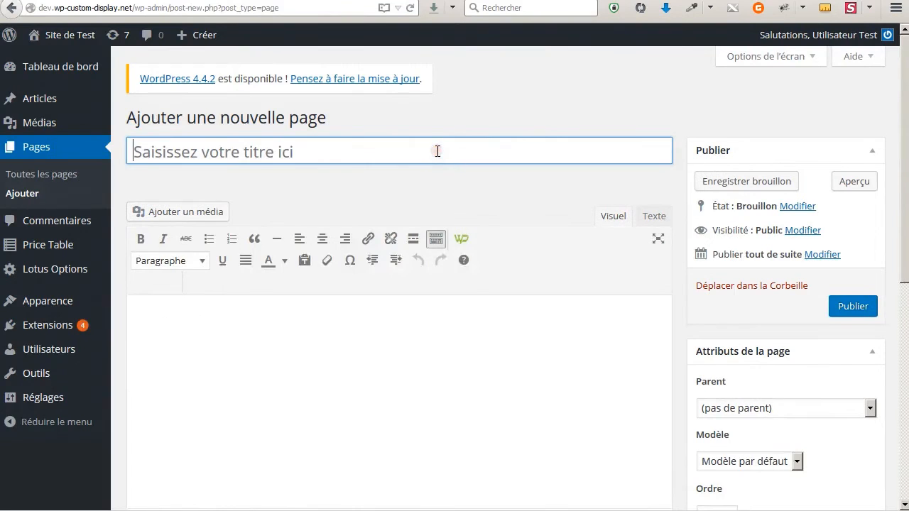
type("page ")
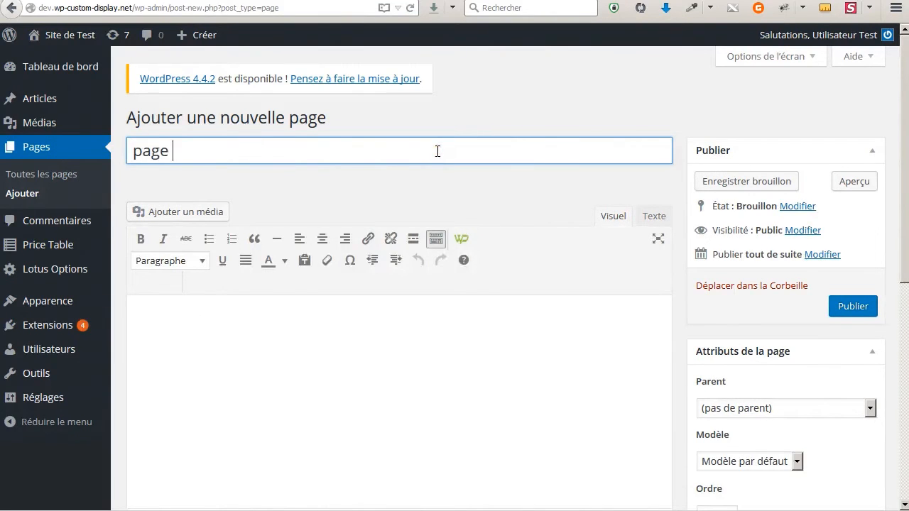
type("de confirma")
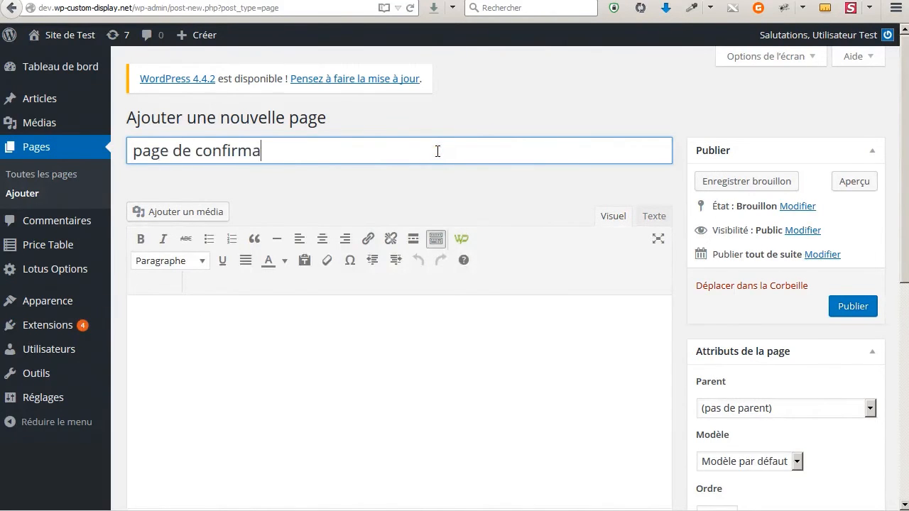
type("tion d'inscription")
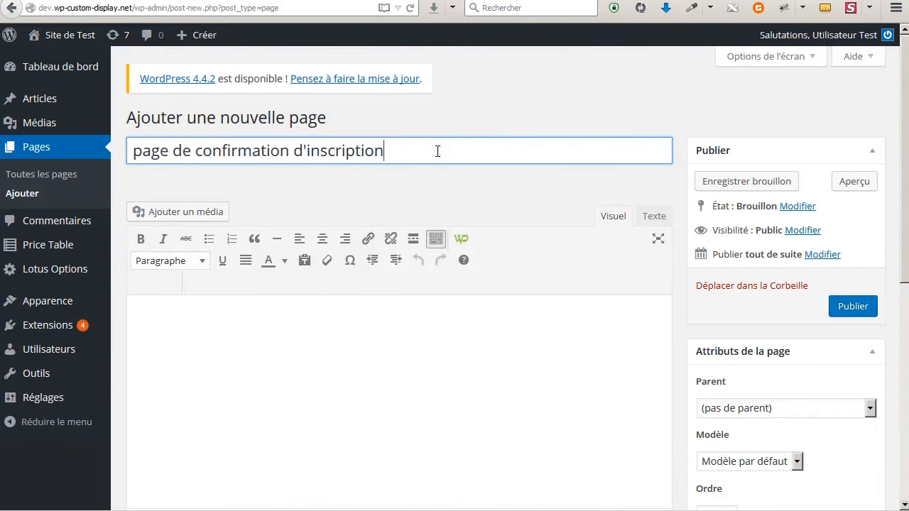
- Write "Merci de vous être inscrit." as the body text of the confirmation page
left_click(341, 319)
type("Mer")
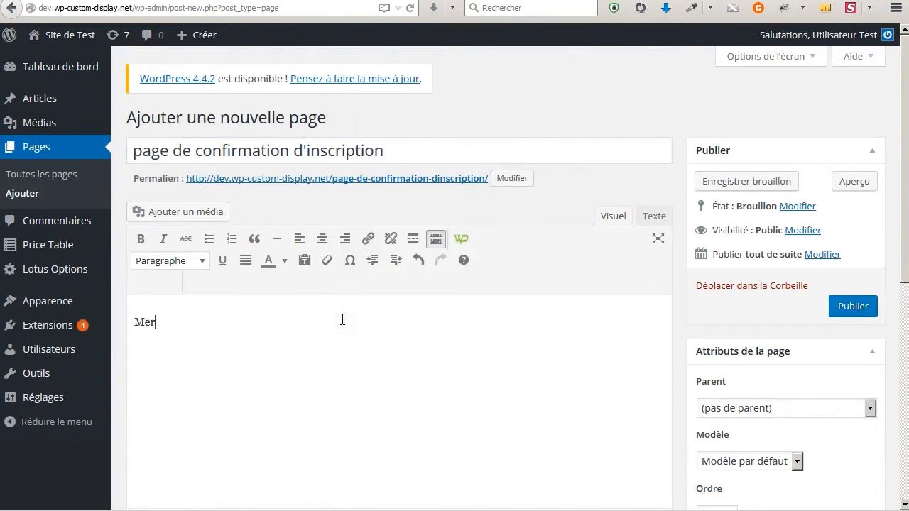
type("ci de vous être inscrit.")
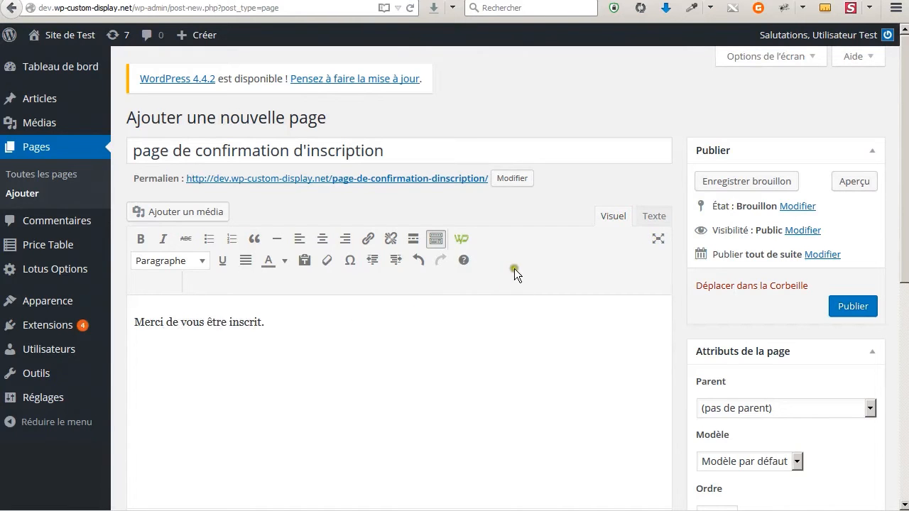
- Start a WP Custom Display "Création Cookie" shortcode with the action Créer for the confirmation page
left_click(461, 242)
left_click(430, 128)
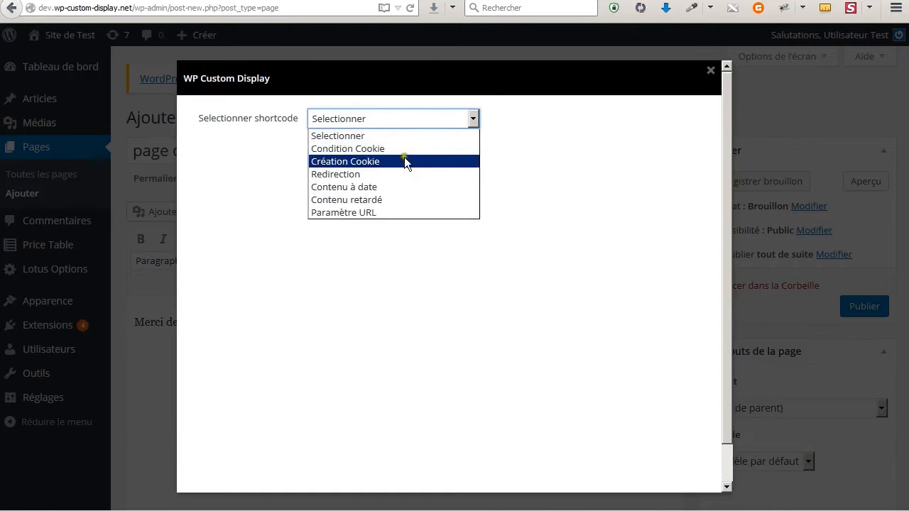
left_click(362, 162)
left_click(710, 69)
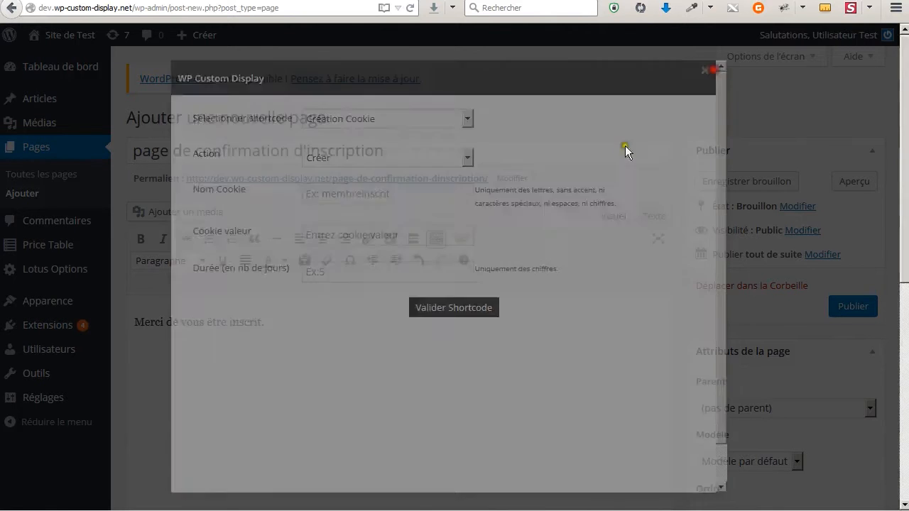
left_click(456, 240)
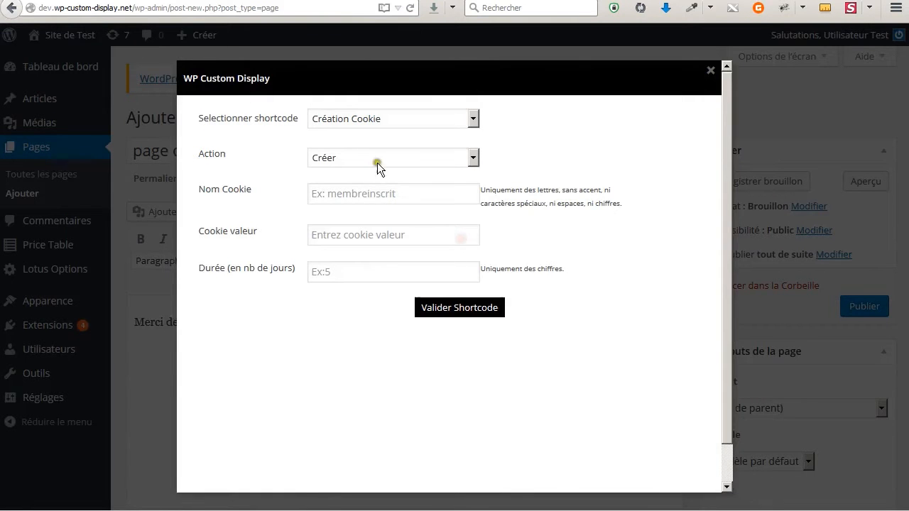
left_click(389, 118)
left_click(331, 162)
left_click(361, 156)
left_click(361, 172)
- Name the cookie membreinscrit, set its duration to 365 days with no cookie value, and insert the shortcode below the thank-you text
left_click(362, 192)
type("memb")
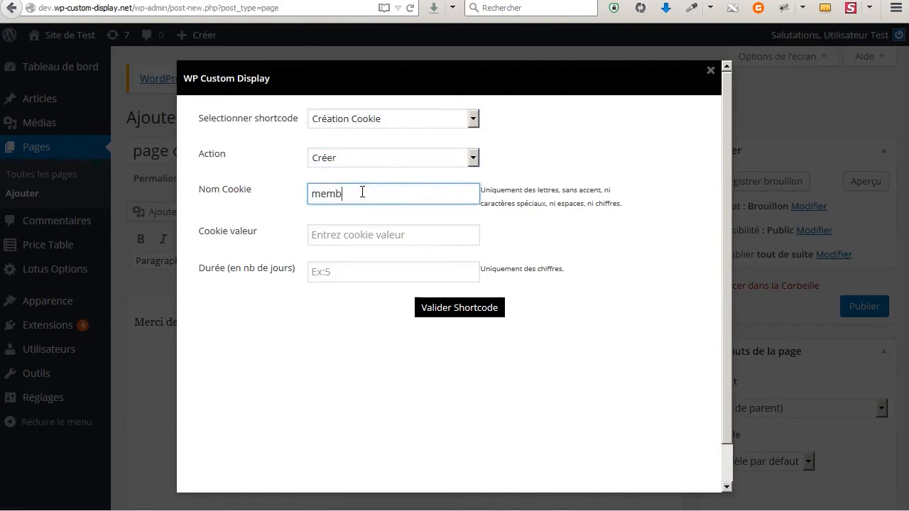
type("reio")
type("nscrit")
left_click(378, 233)
left_click(358, 273)
type("365")
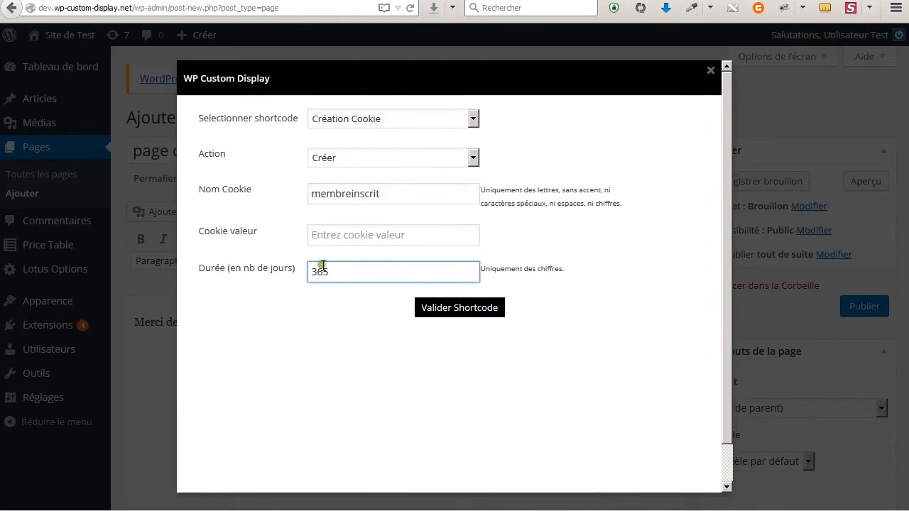
double_click(323, 270)
left_click(353, 269)
left_click(475, 312)
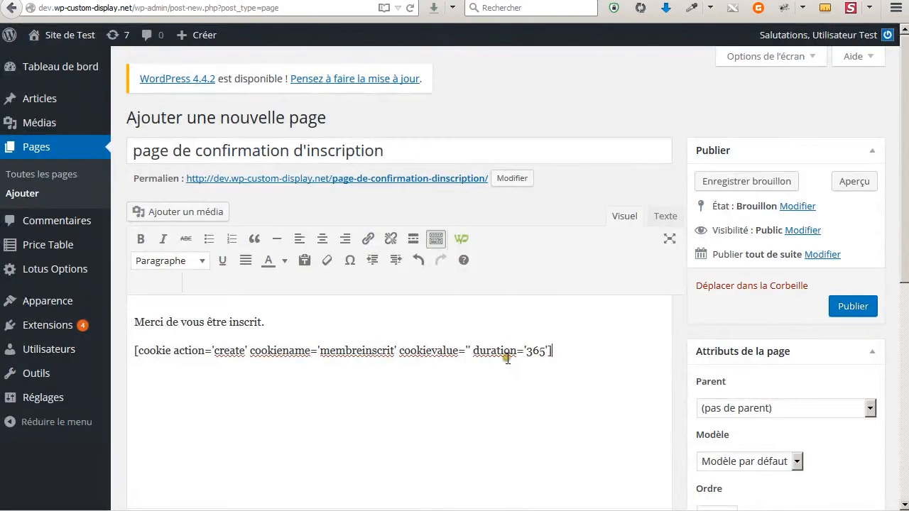
- Check the cookie shortcode's duration and publish the confirmation page
double_click(532, 352)
left_click(562, 351)
left_click(854, 310)
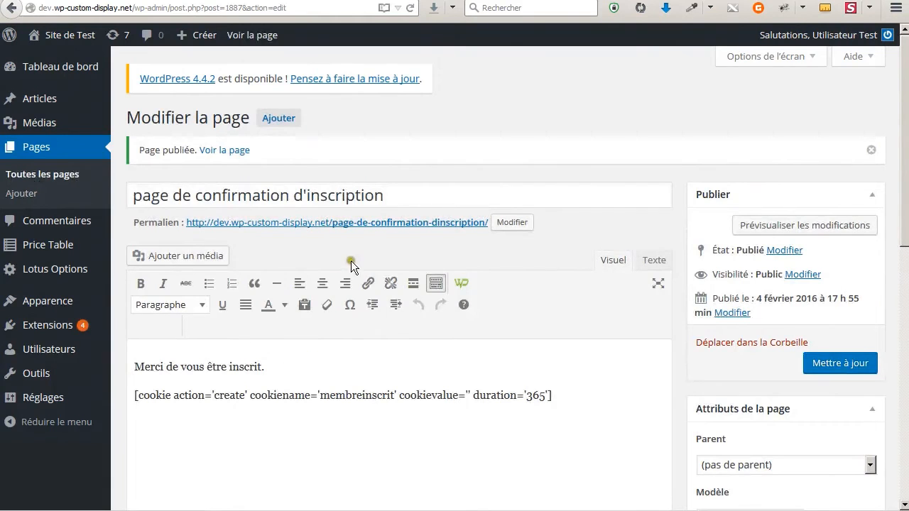
- View the published confirmation page in a new tab and examine the membreinscrit cookie and its expiry in the site's stored cookies
middle_click(360, 223)
scroll(360, 223, "down", 1)
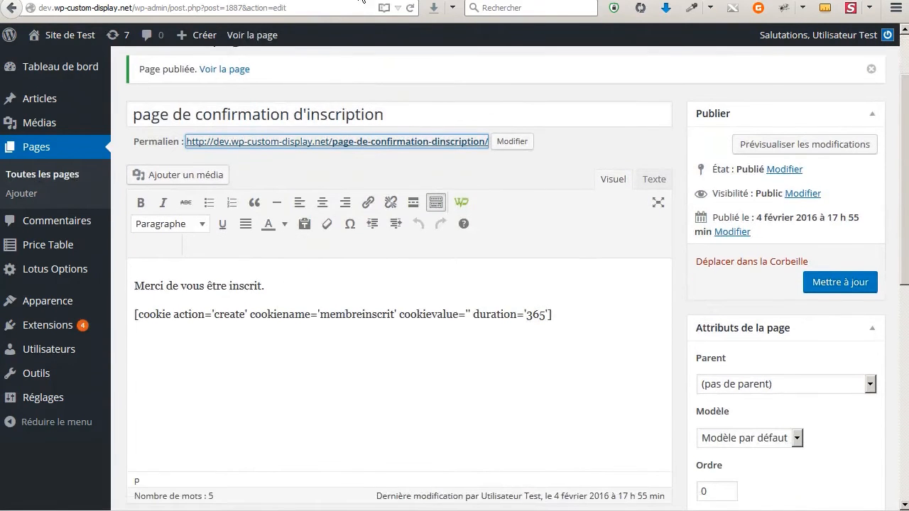
left_click(359, 0)
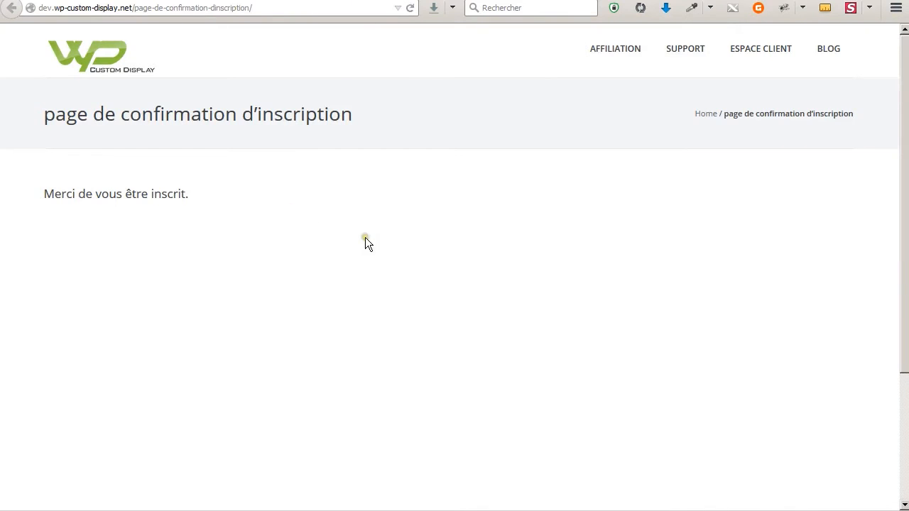
right_click(365, 237)
left_click(413, 347)
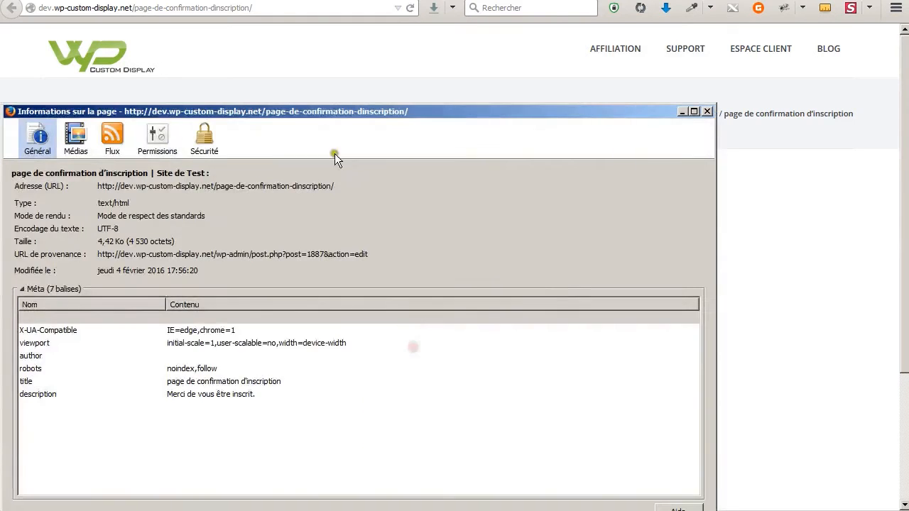
left_click(196, 150)
left_click(662, 312)
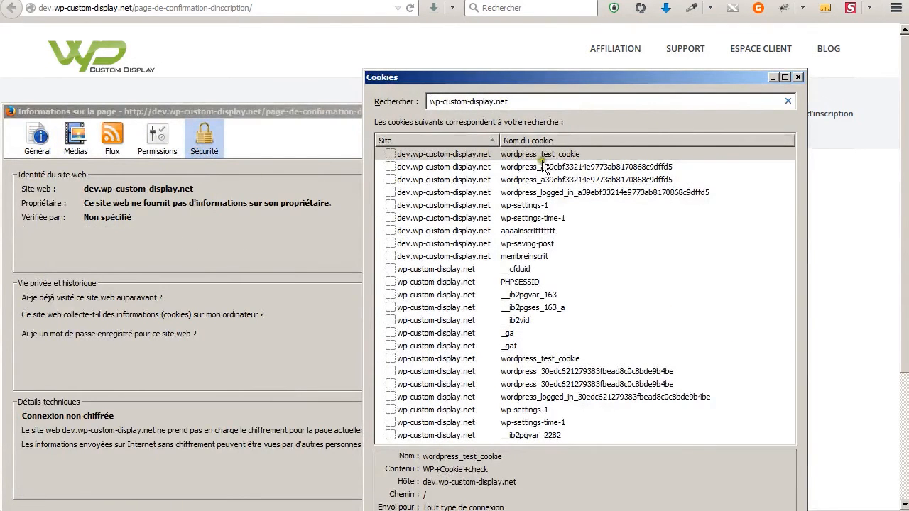
left_click(505, 258)
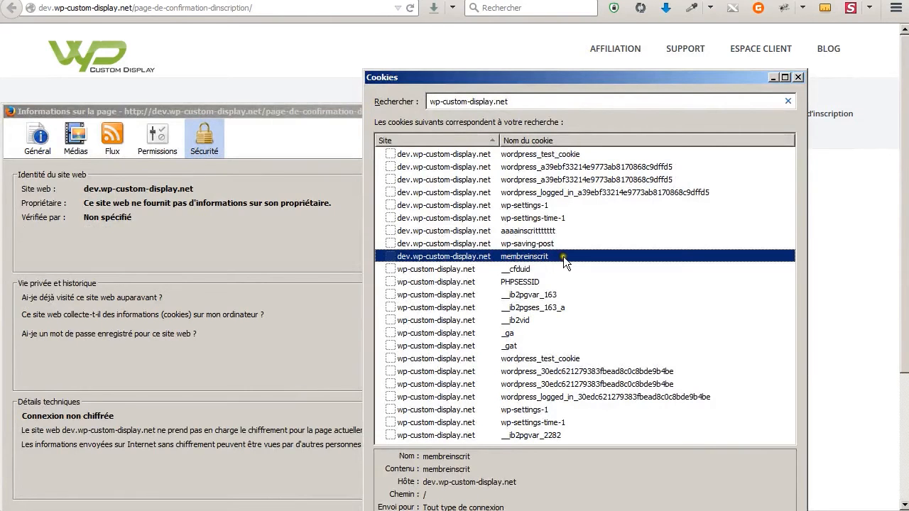
left_click_drag(544, 89, 529, 42)
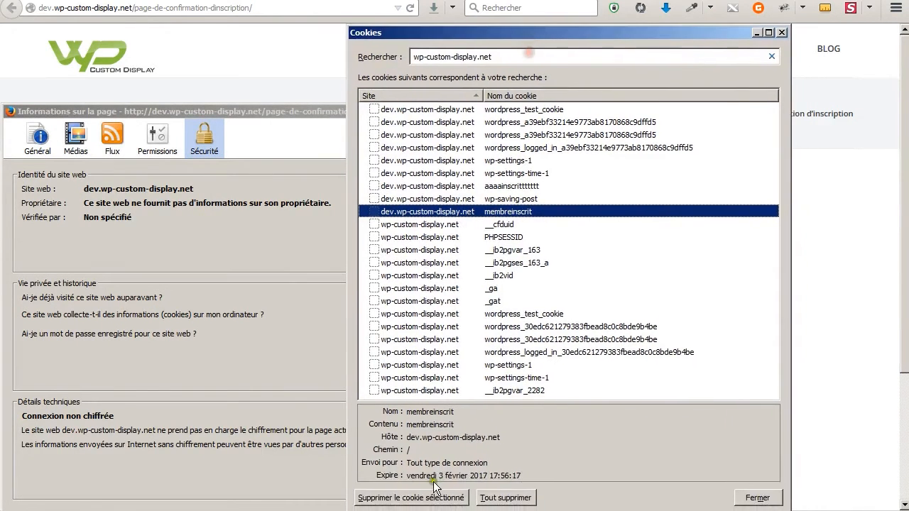
left_click(773, 498)
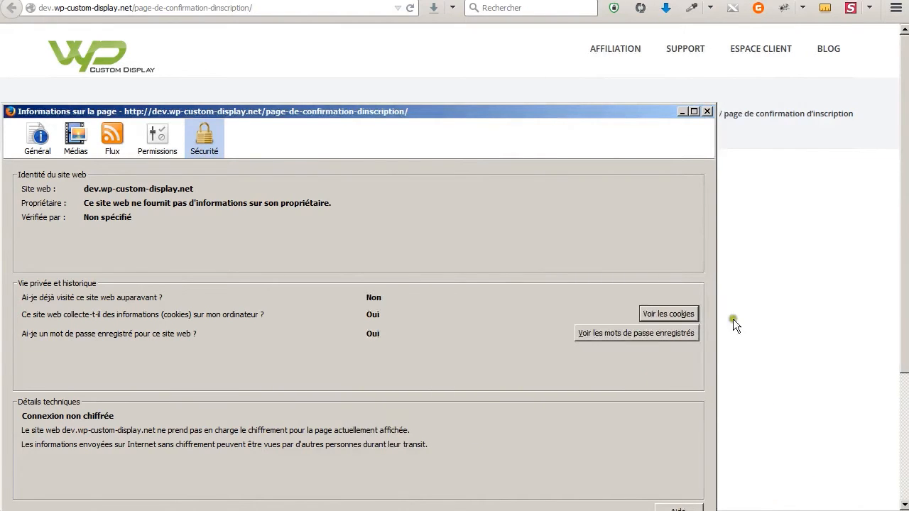
left_click(711, 113)
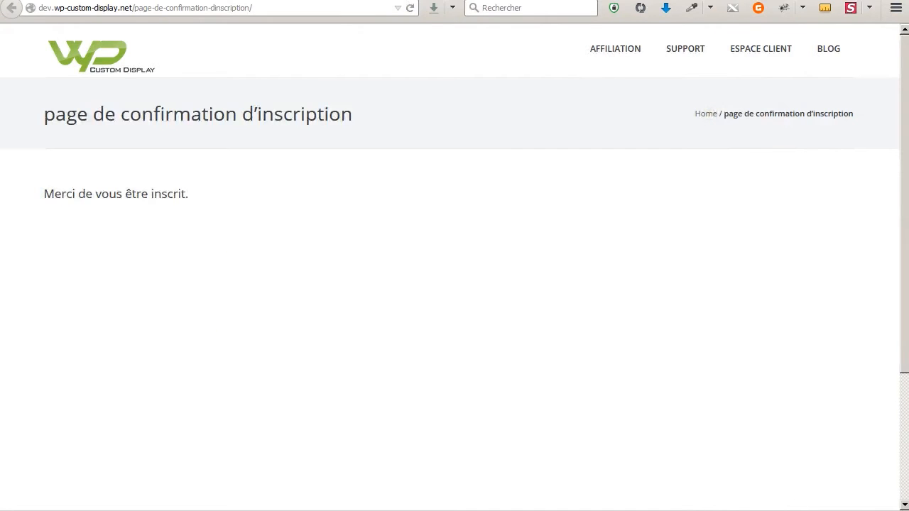
- Return to the confirmation page's editor, review the membreinscrit cookie shortcode, and update the page
left_click(406, 1)
double_click(348, 316)
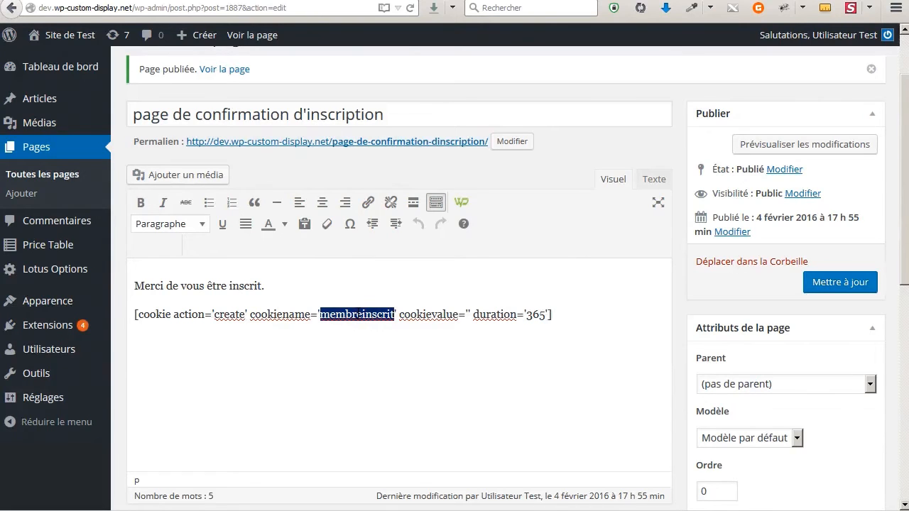
left_click(357, 359)
left_click_drag(561, 314, 135, 318)
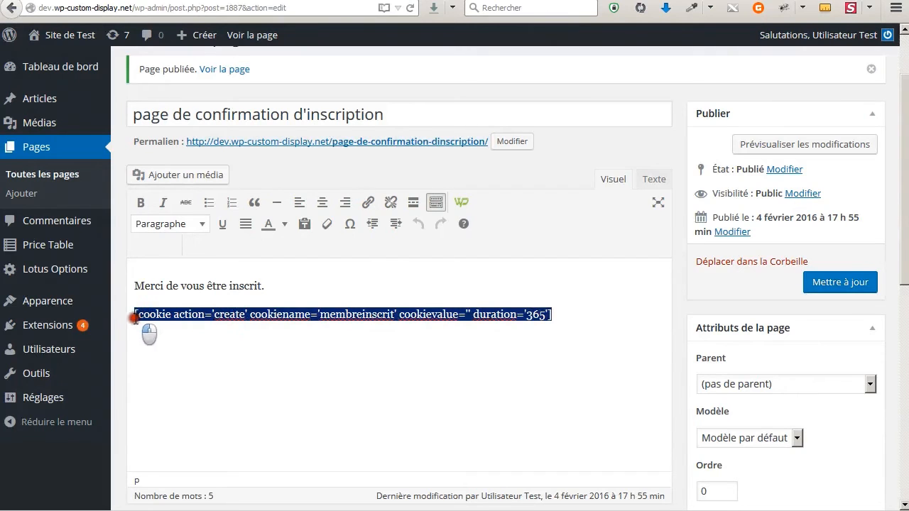
left_click(329, 347)
double_click(366, 316)
left_click(346, 340)
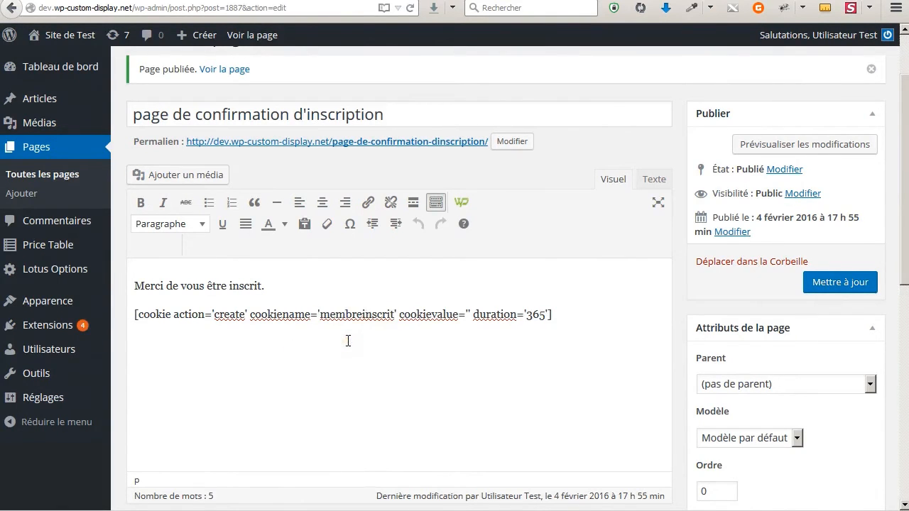
left_click(284, 370)
left_click(817, 286)
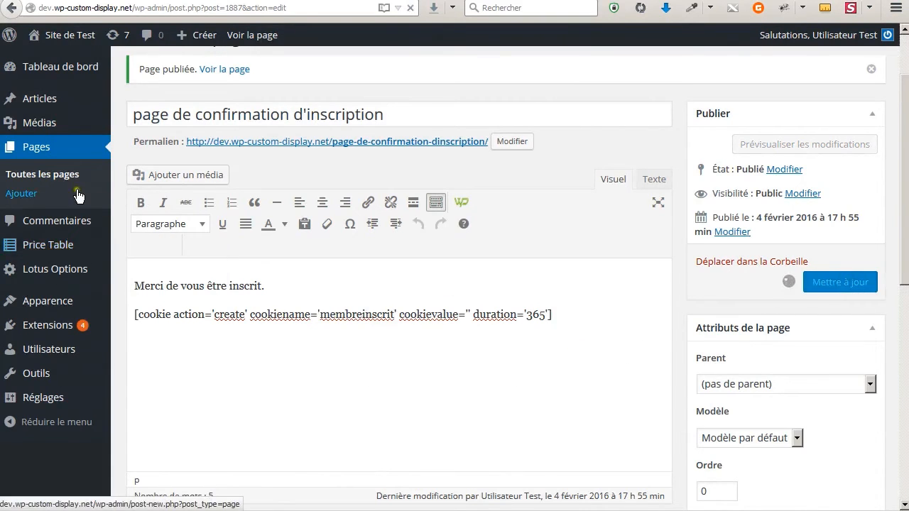
- Create another new page titled "page d'accueil (pas à protéger)"
left_click(40, 195)
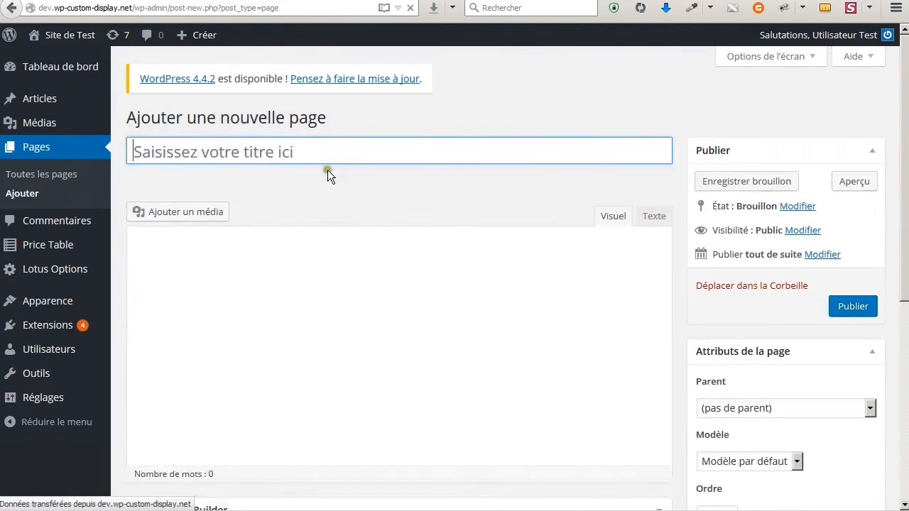
type("page d'accueil")
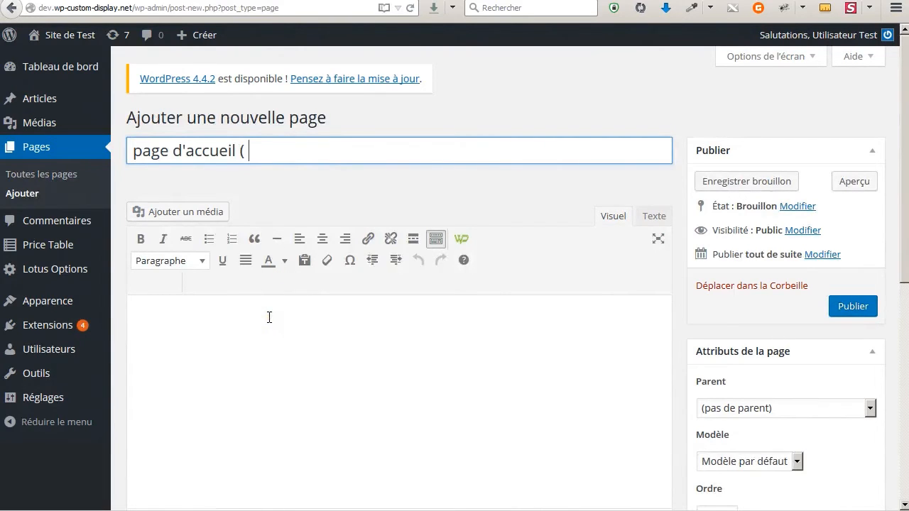
type(" (pas à protéger)")
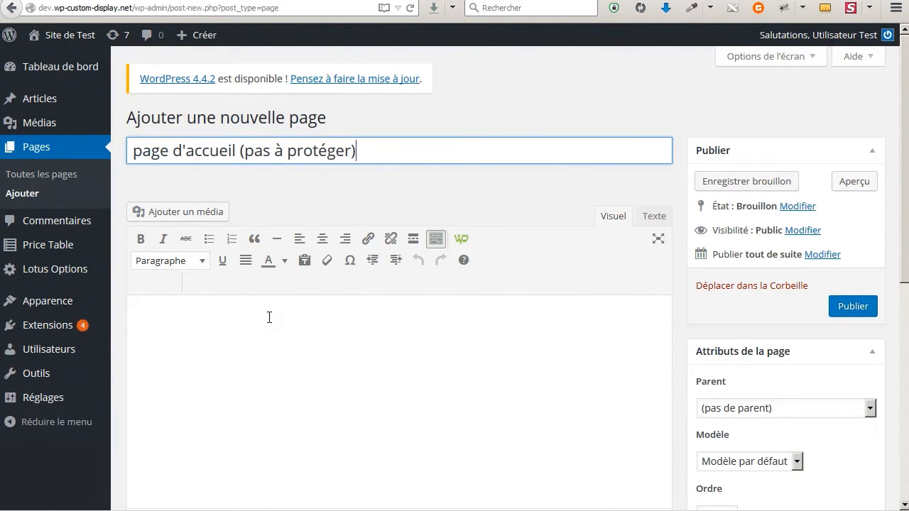
- Insert a WP Custom Display "Condition Cookie" shortcode in the page body, with Existe set to Non and cookie name membreinscrit
left_click(503, 331)
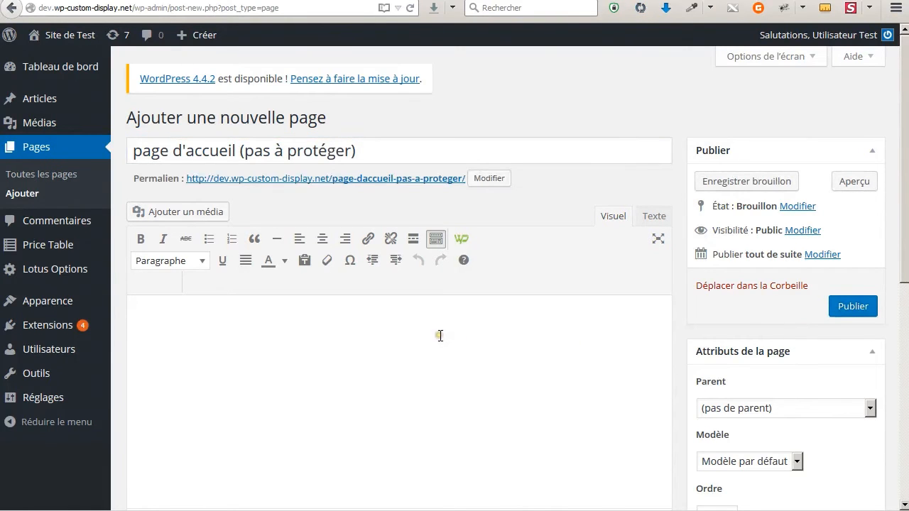
left_click(461, 240)
left_click(460, 118)
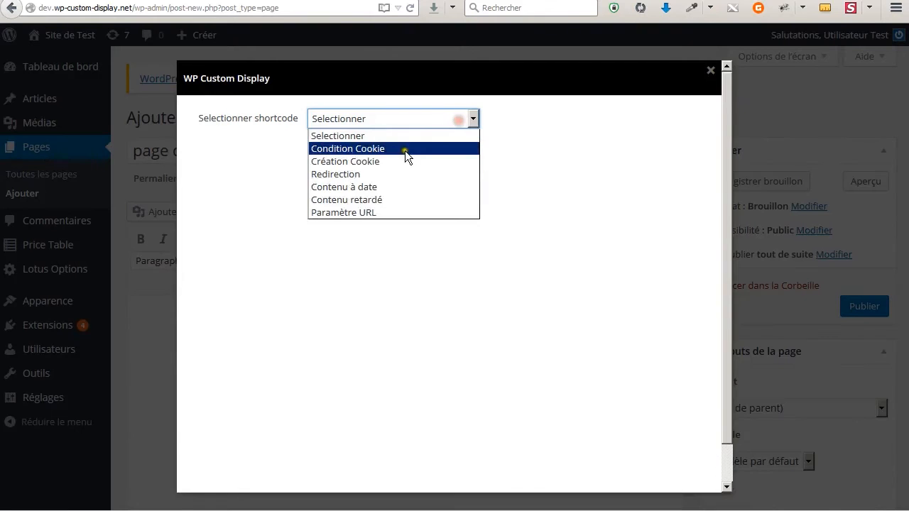
left_click(348, 149)
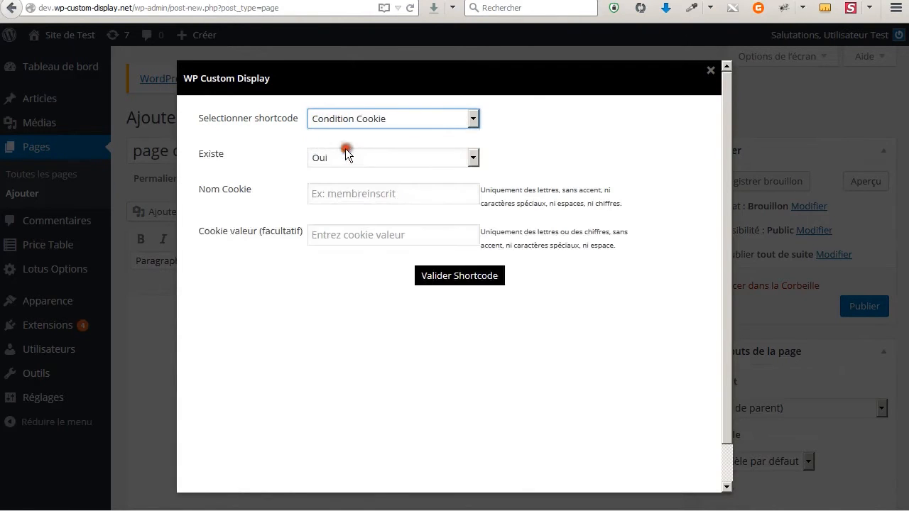
left_click(384, 156)
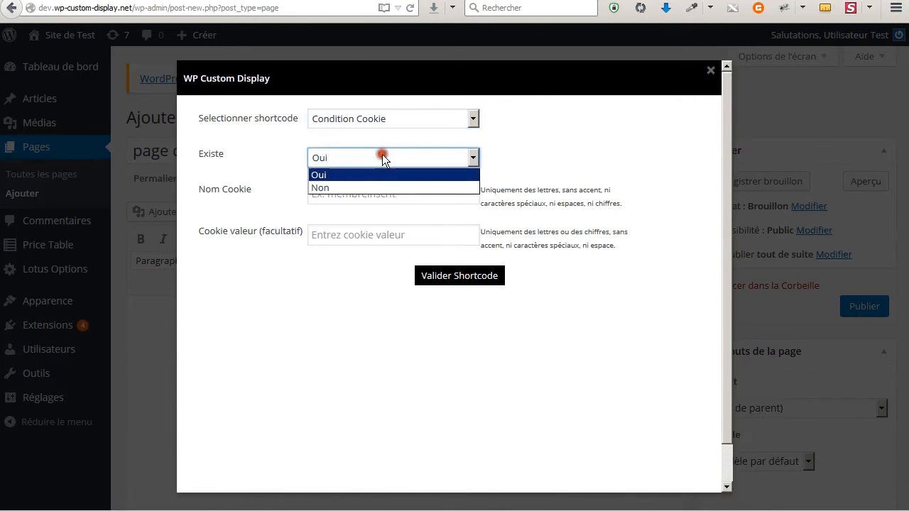
left_click(364, 186)
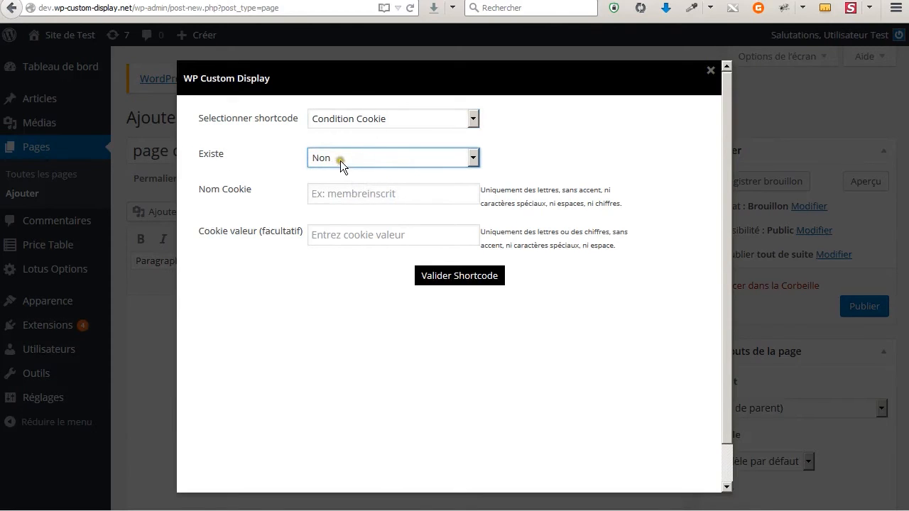
left_click(326, 188)
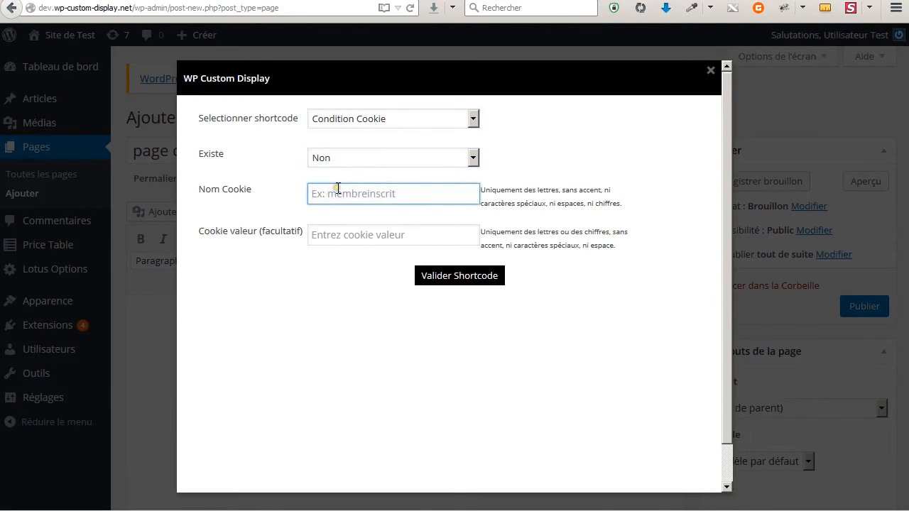
type("membreinscrit")
left_click(376, 305)
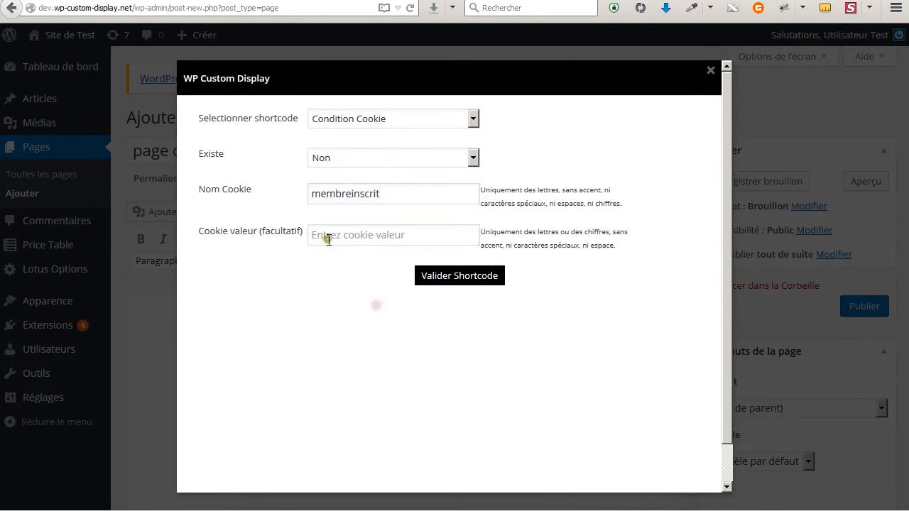
left_click(460, 277)
- Remove the "dummy text here" placeholder from the ifcookie shortcode and leave blank lines between its opening and closing tags
left_click_drag(600, 323, 135, 323)
left_click(497, 324)
left_click_drag(459, 324, 547, 326)
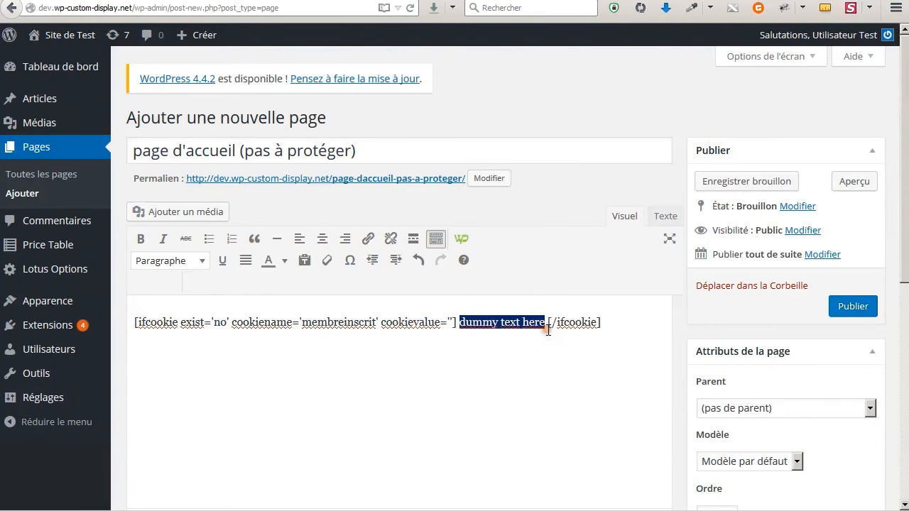
key("BackSpace")
key("Return")
key("Return")
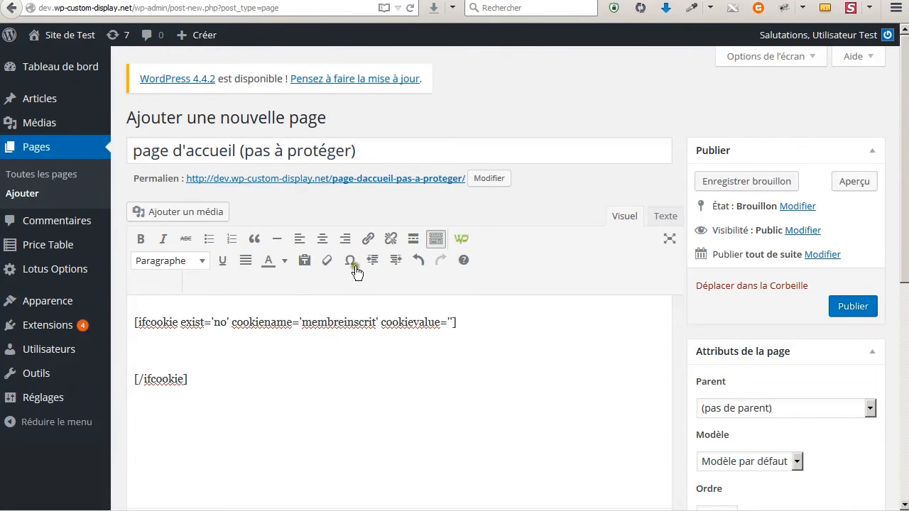
left_click(463, 240)
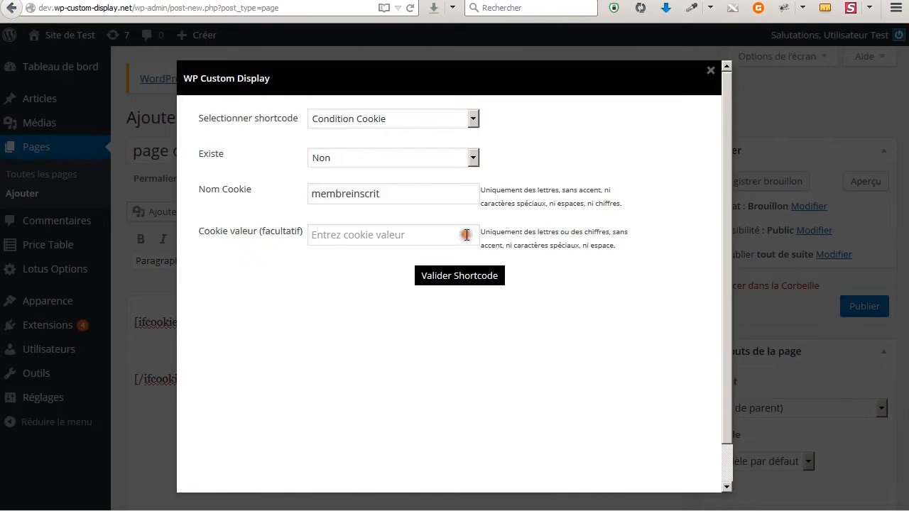
left_click(429, 122)
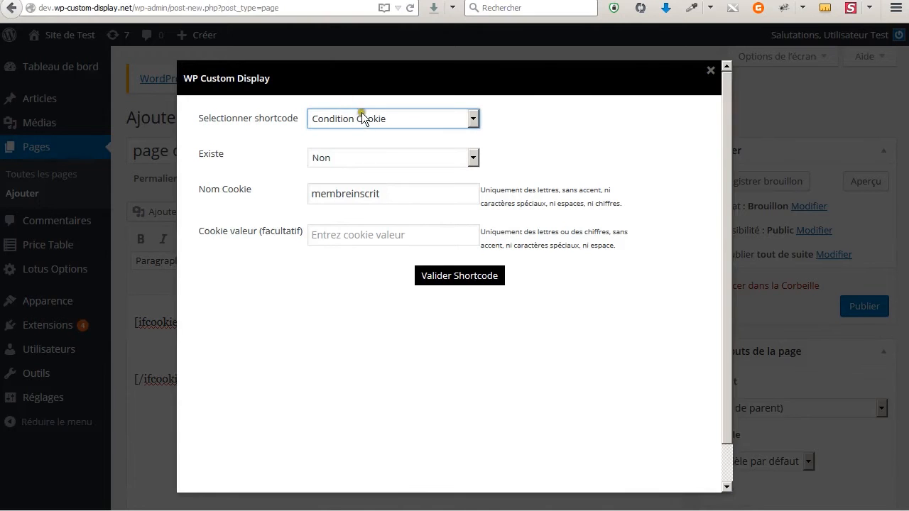
left_click(363, 117)
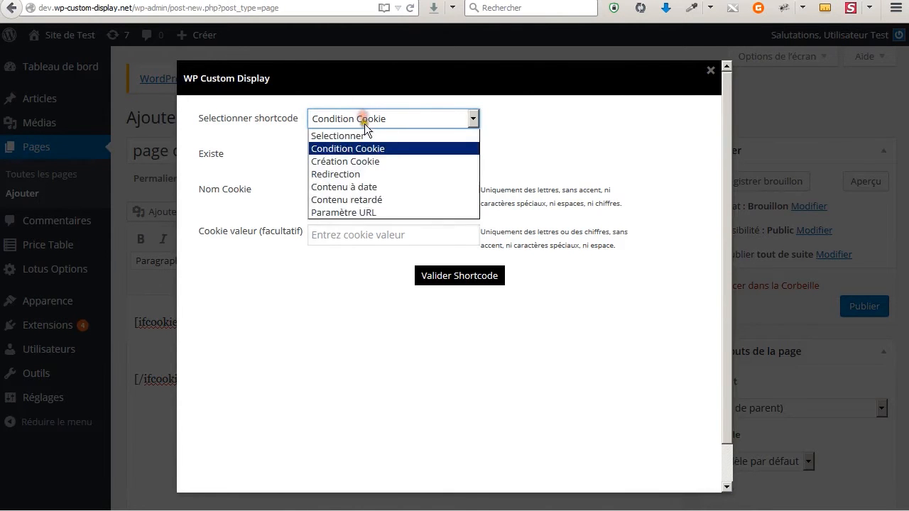
left_click(361, 174)
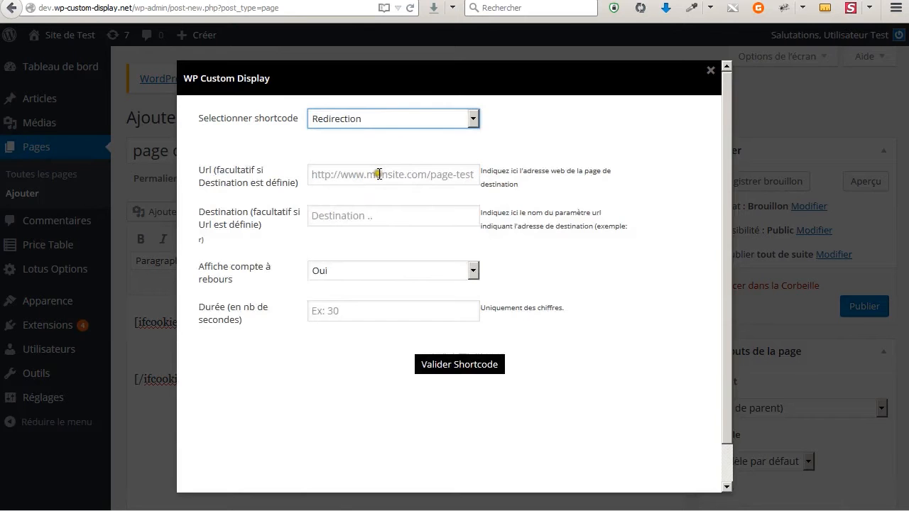
left_click(381, 175)
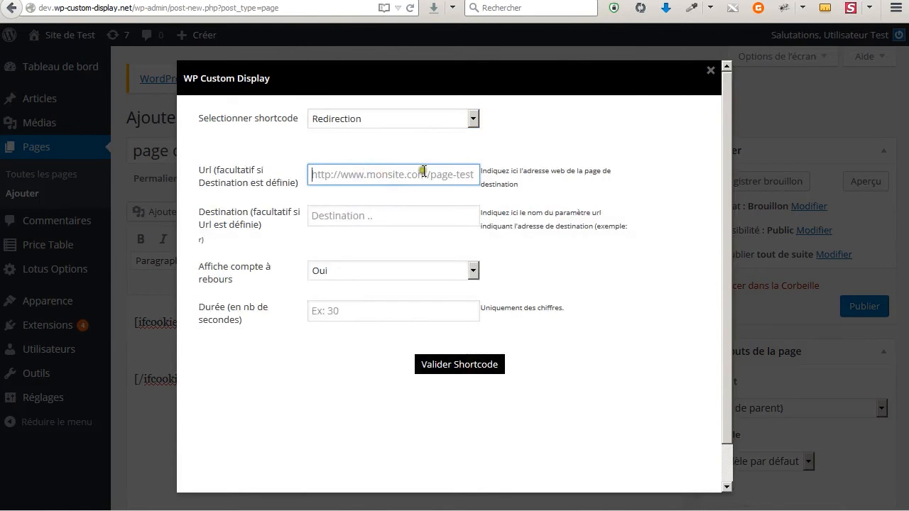
left_click(710, 69)
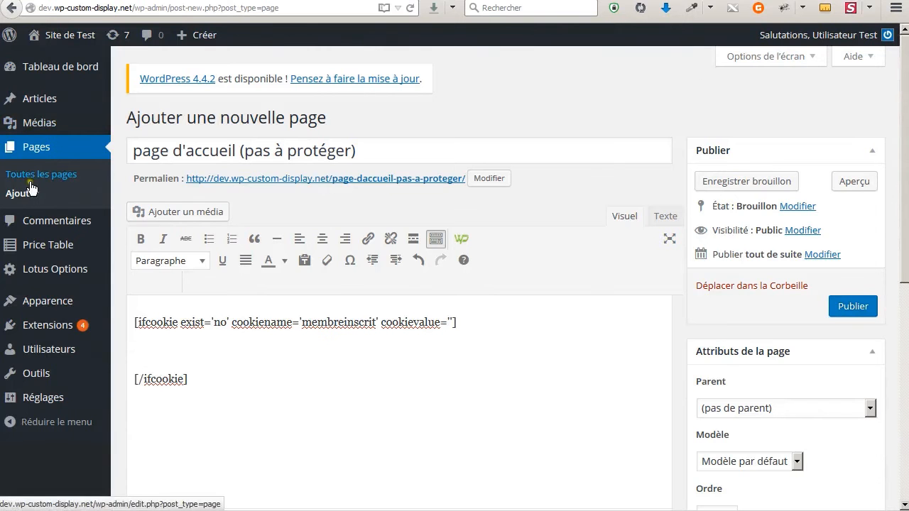
- Open "page de capture" from the list of all pages and copy its permalink address
left_click(342, 1)
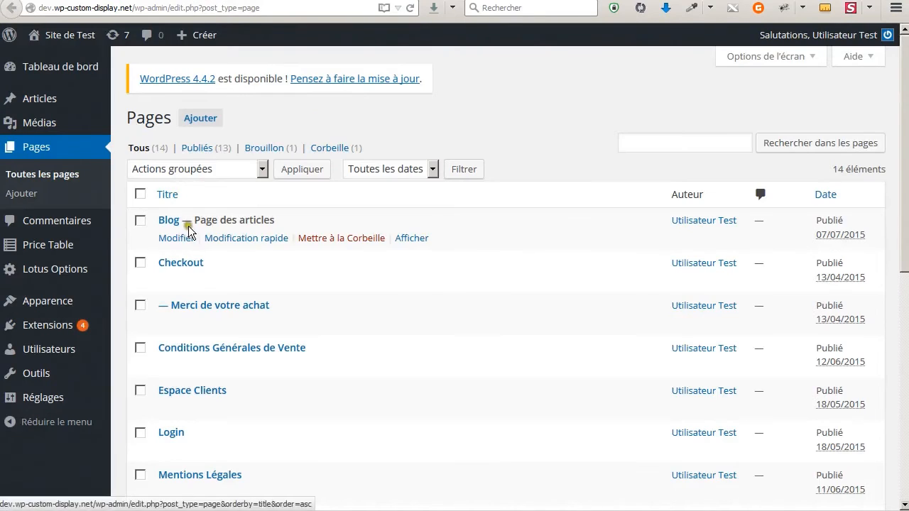
scroll(217, 250, "down", 1)
scroll(217, 250, "down", 8)
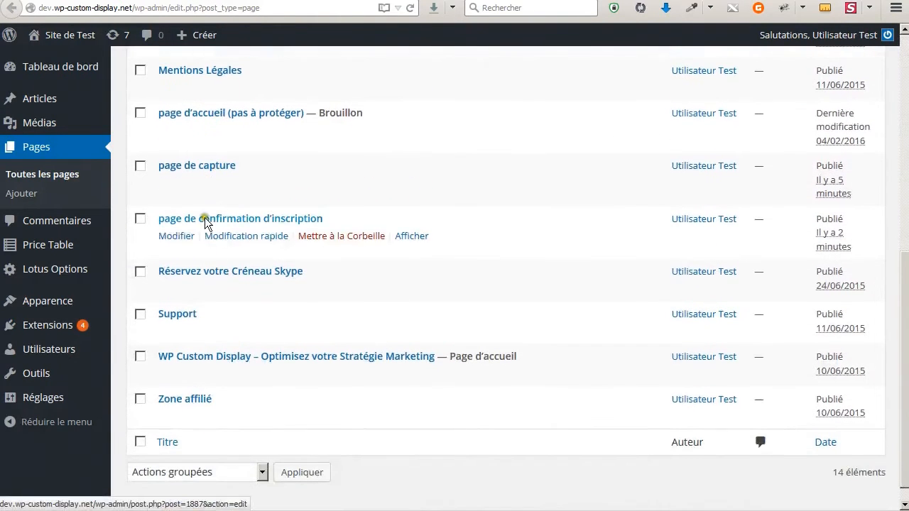
left_click(213, 173)
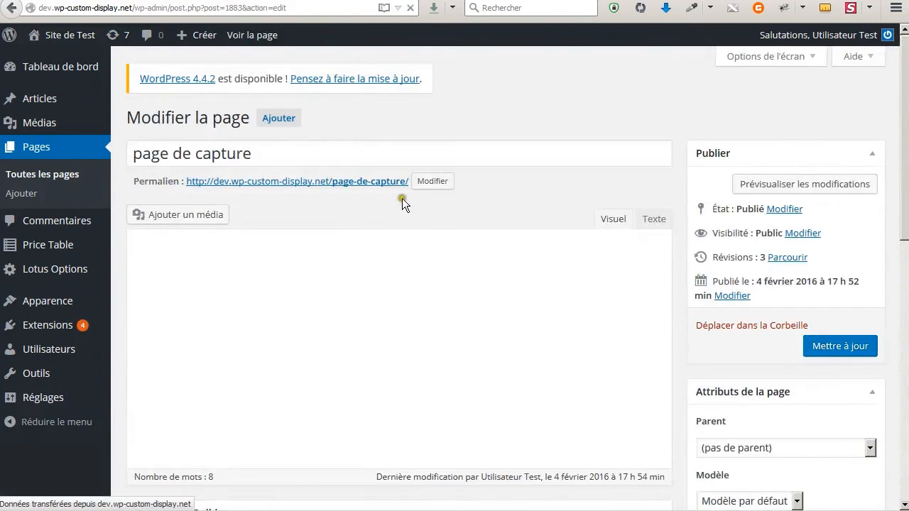
right_click(192, 183)
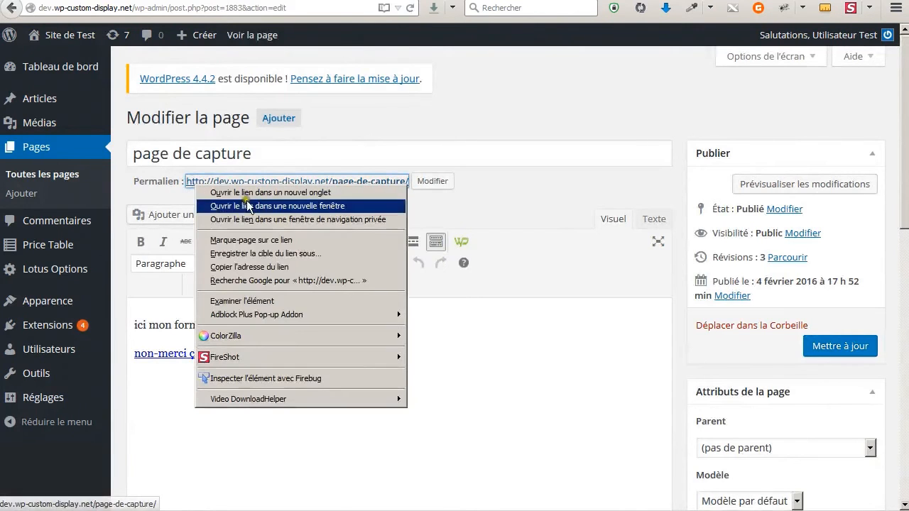
left_click(256, 267)
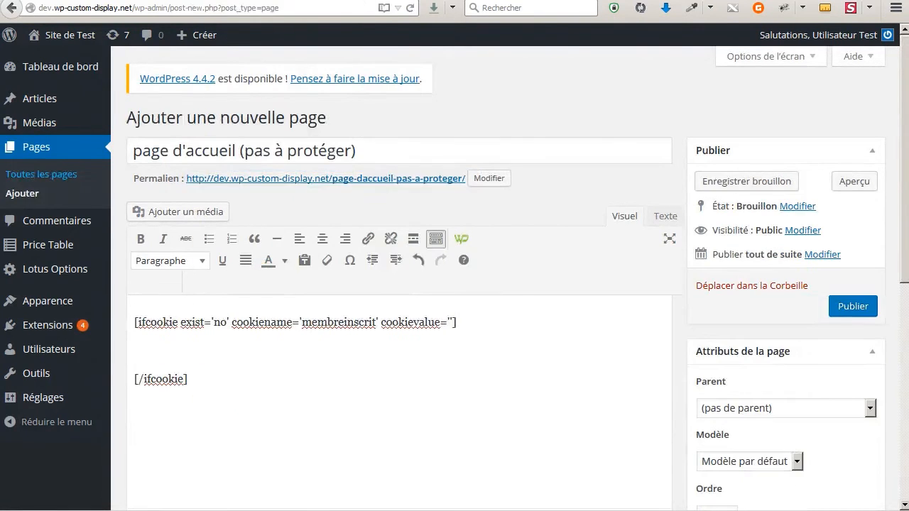
- Start a WP Custom Display "Redirection" shortcode between the ifcookie tags, with the copied page-de-capture address as its Url and Destination left empty
left_click(253, 349)
left_click(461, 236)
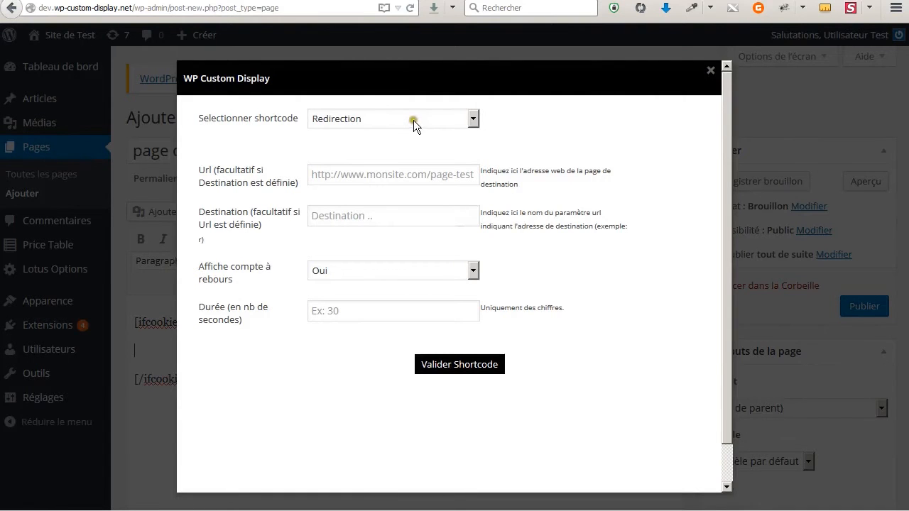
left_click(377, 119)
left_click(348, 174)
left_click(348, 174)
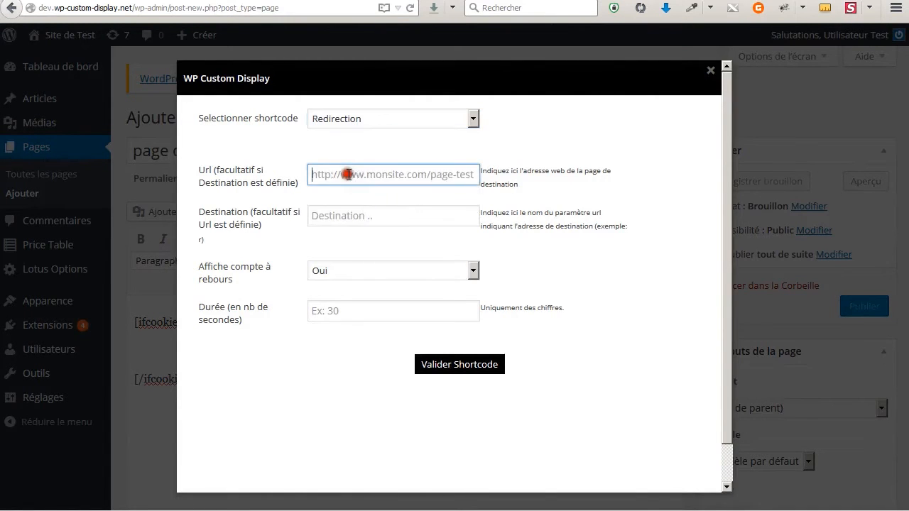
key("ctrl+v")
key("Home")
key("End")
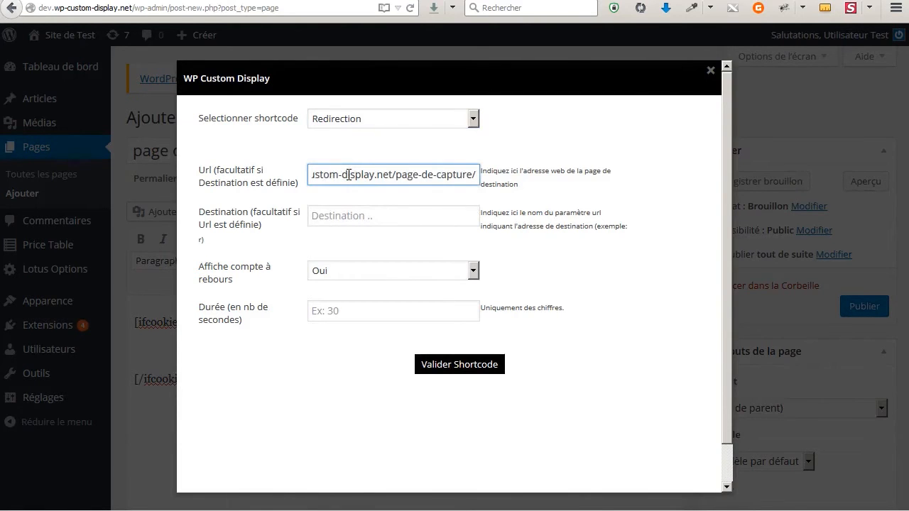
left_click(355, 217)
left_click(508, 251)
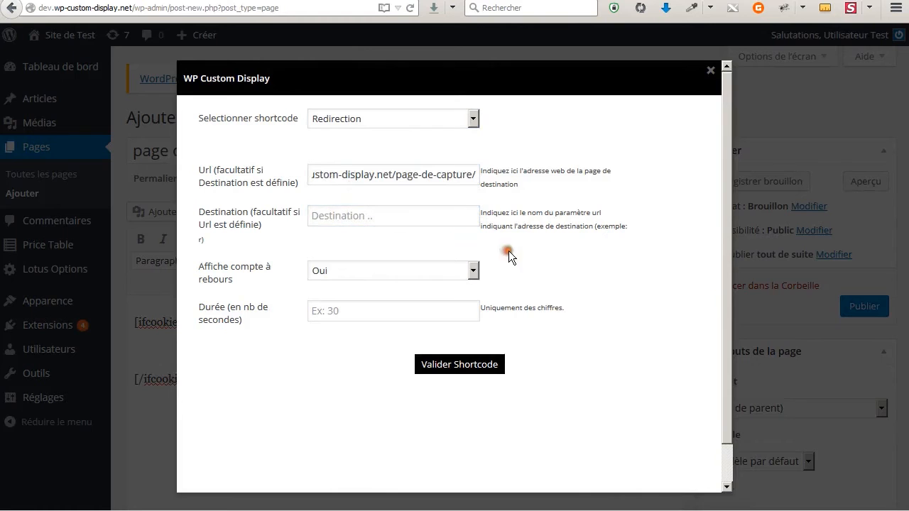
- Set the redirection's "Affiche compte à rebours" to Non and its duration to 0 seconds, and insert the shortcode
left_click(385, 267)
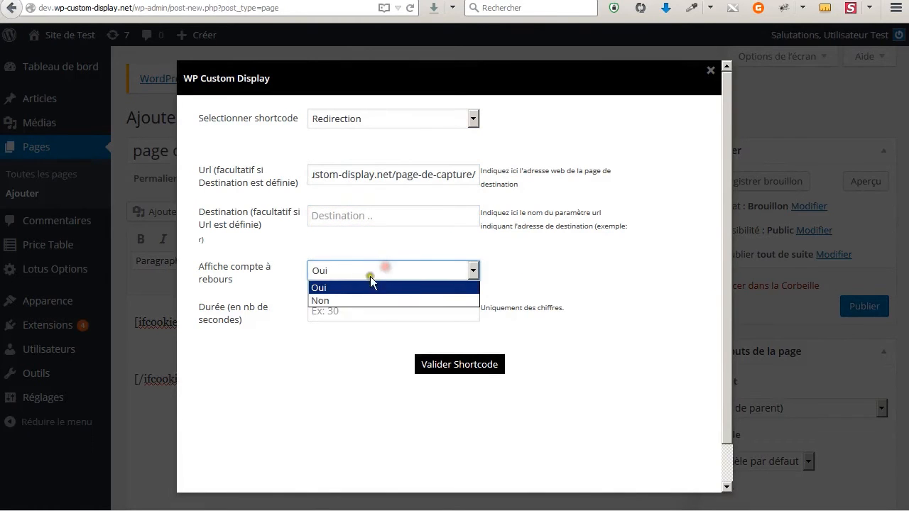
left_click(340, 299)
left_click(353, 289)
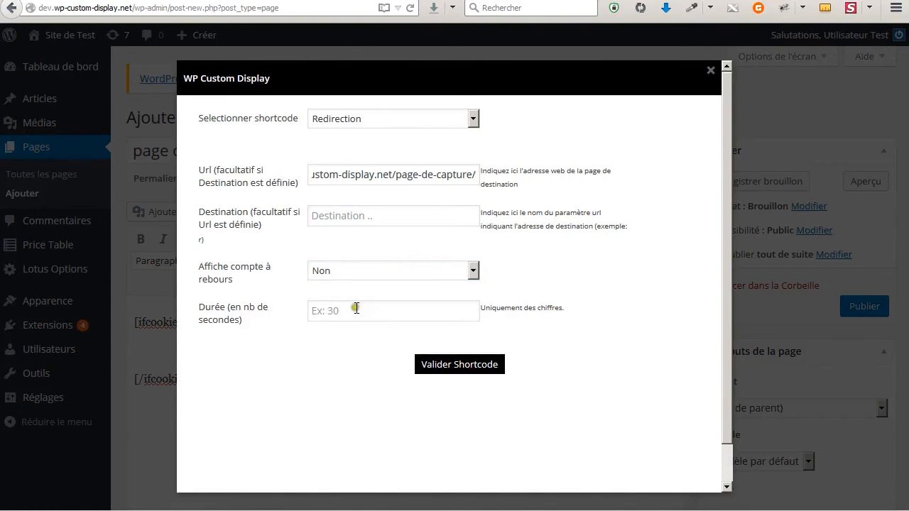
left_click(355, 310)
type("0")
left_click(342, 347)
left_click(353, 312)
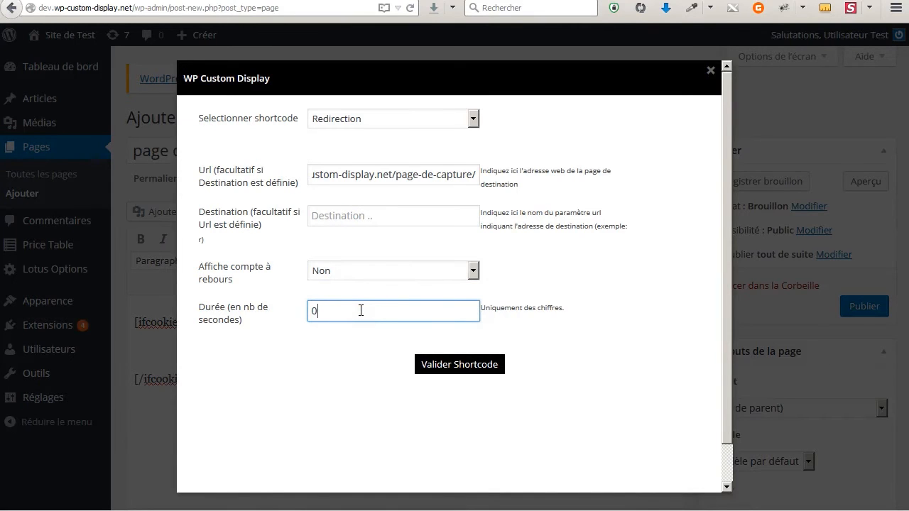
left_click(448, 366)
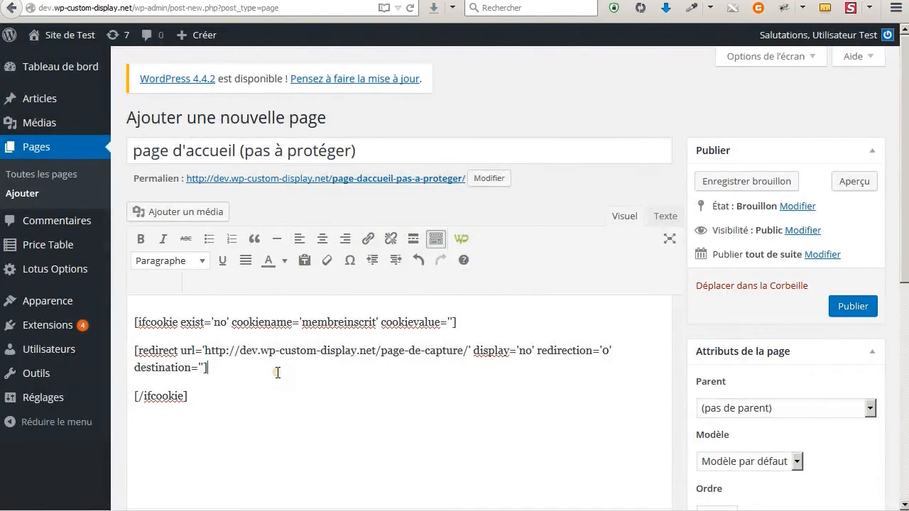
- Review the exist value and cookie name in the ifcookie shortcode, and copy the URL from the redirect shortcode
left_click(219, 392)
double_click(323, 323)
double_click(221, 322)
double_click(340, 324)
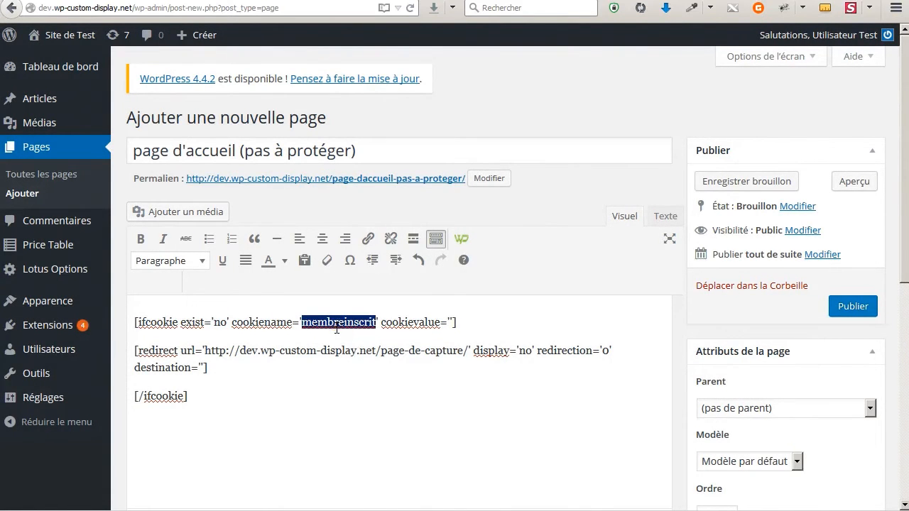
left_click_drag(205, 351, 469, 350)
key("ctrl+c")
left_click(278, 358)
- Insert a second "Condition Cookie" shortcode below the closing ifcookie tag, with Existe set to Oui and cookie name membreinscrit
left_click(236, 399)
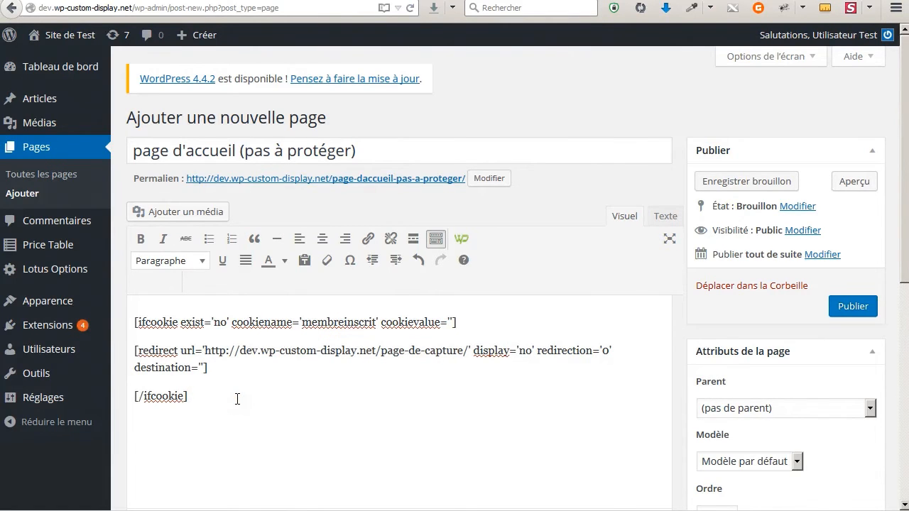
left_click(474, 239)
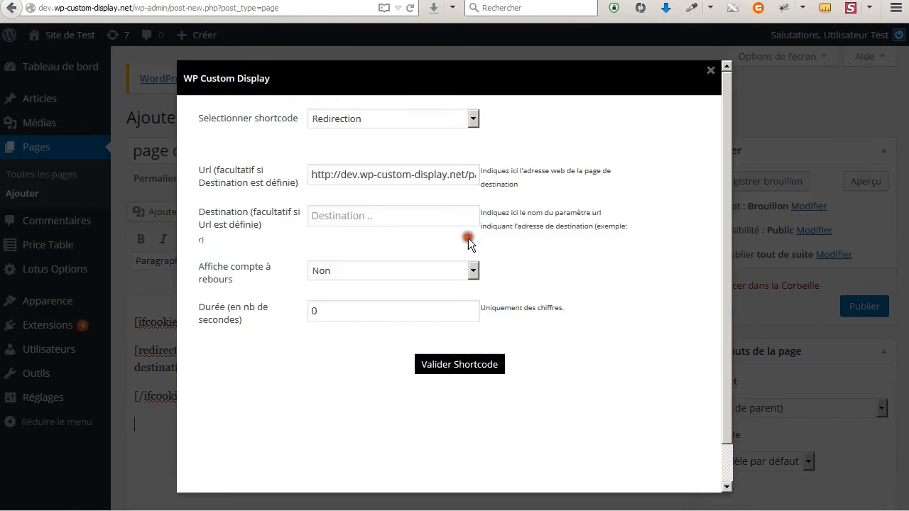
left_click(399, 121)
left_click(368, 149)
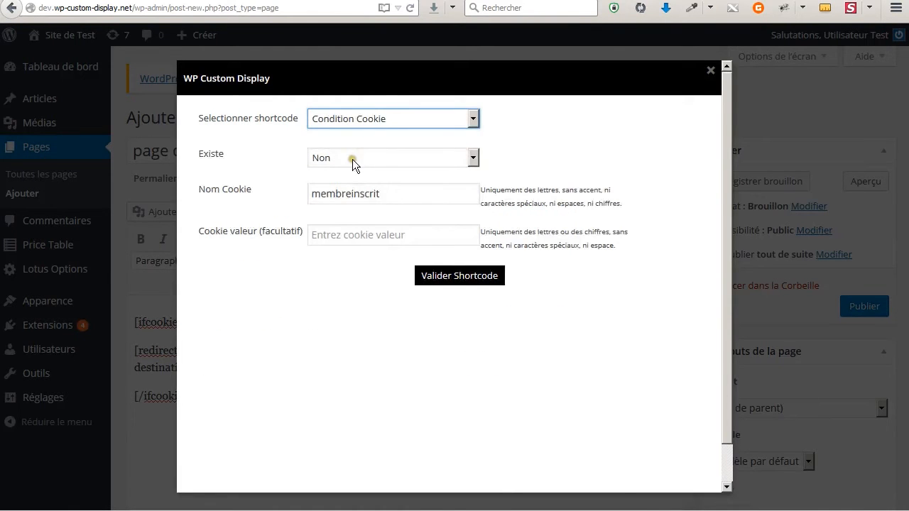
left_click(352, 159)
left_click(334, 176)
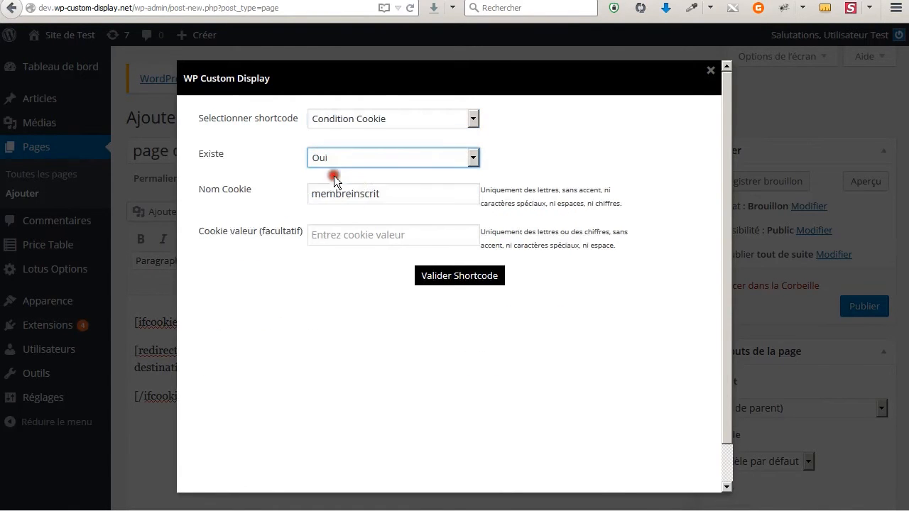
double_click(367, 192)
left_click(440, 277)
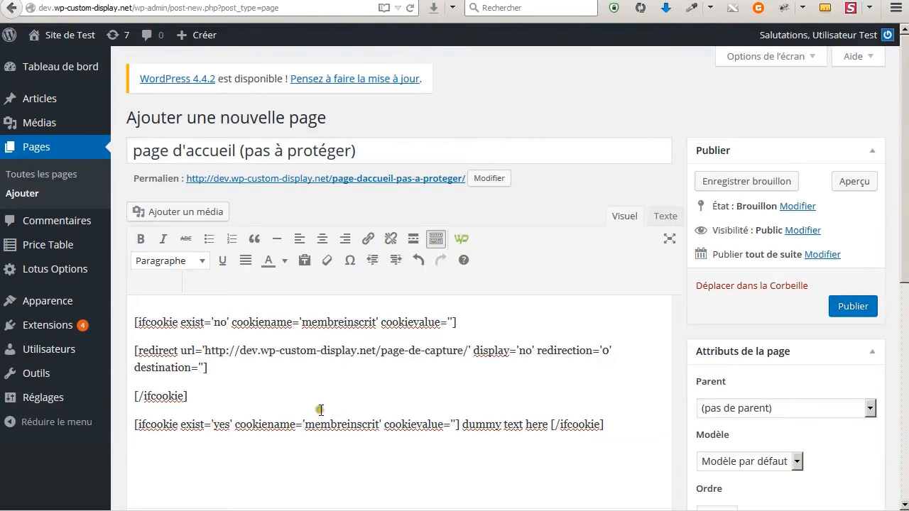
- Replace "dummy text here" in the second ifcookie shortcode with "Affiche le contenu de la page" on its own line between the tags
left_click_drag(470, 426, 548, 428)
key("BackSpace")
key("Return")
key("Return")
key("Up")
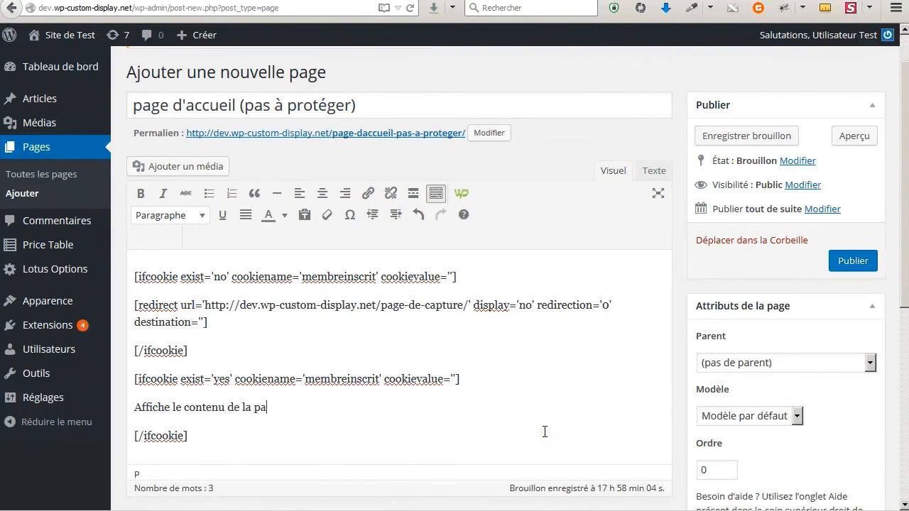
- Review the redirect URL, the member content line and the opening and closing tags of the second ifcookie block
double_click(268, 305)
double_click(220, 407)
left_click(283, 406)
scroll(263, 394, "down", 1)
scroll(274, 379, "down", 1)
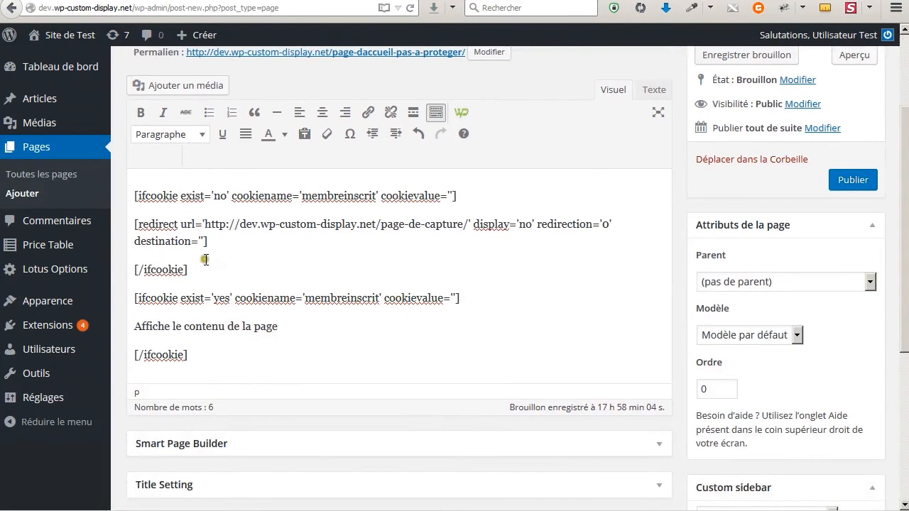
left_click_drag(279, 327, 135, 328)
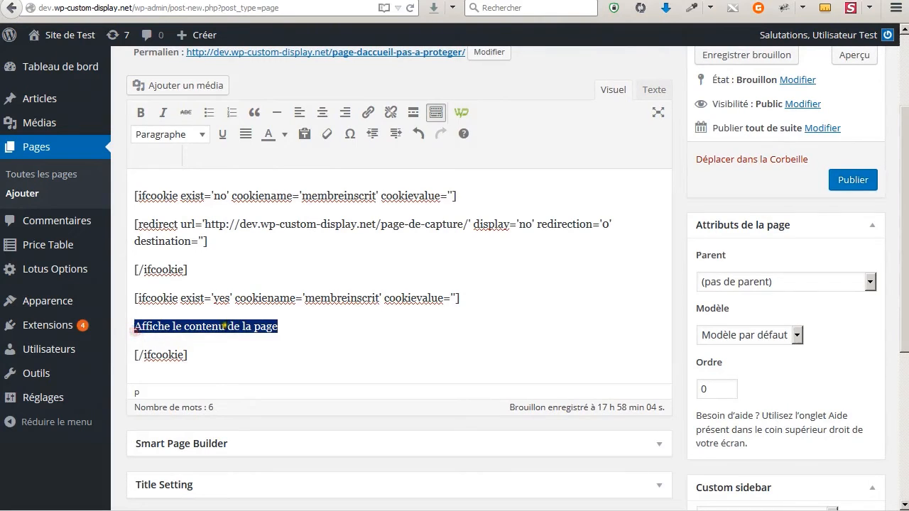
left_click_drag(134, 297, 176, 298)
left_click_drag(191, 358, 139, 354)
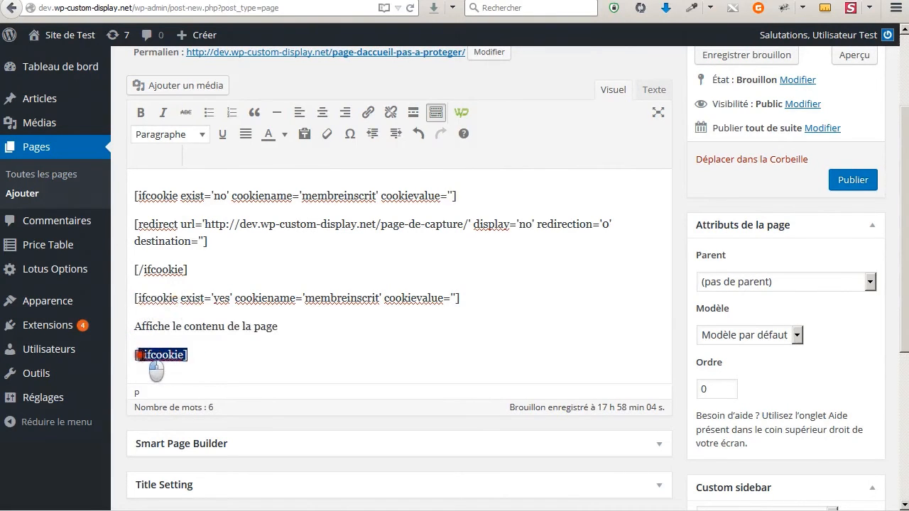
- Try adding filler text on a new line below the last closing ifcookie tag, and remove it
left_click(198, 359)
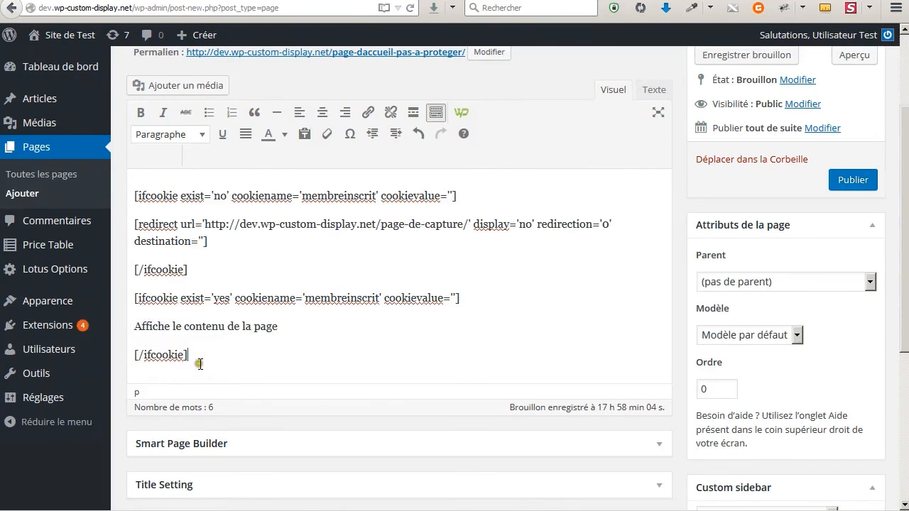
key("Return")
type("dfgsfd")
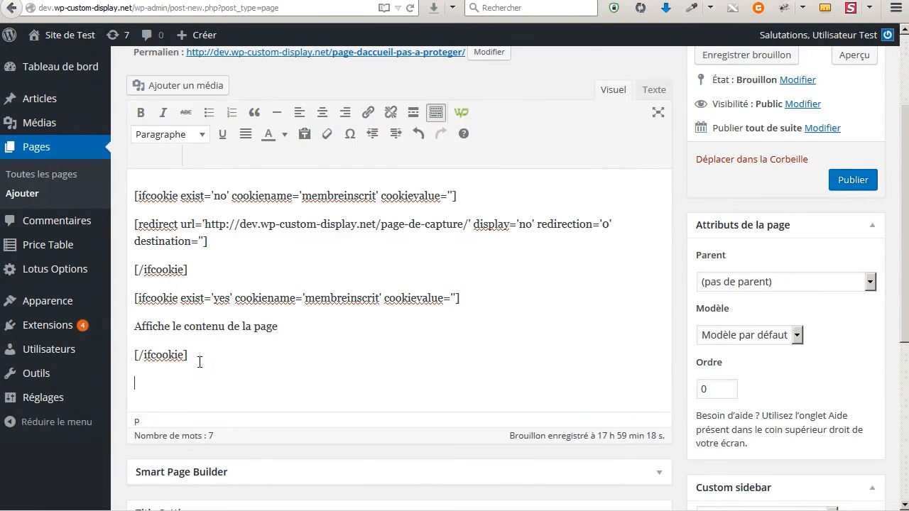
key("BackSpace")
- Try nesting a copy of the opening ifcookie exist='yes' tag below the redirect shortcode in the first block, and remove it
left_click_drag(490, 302, 115, 302)
left_click(226, 241)
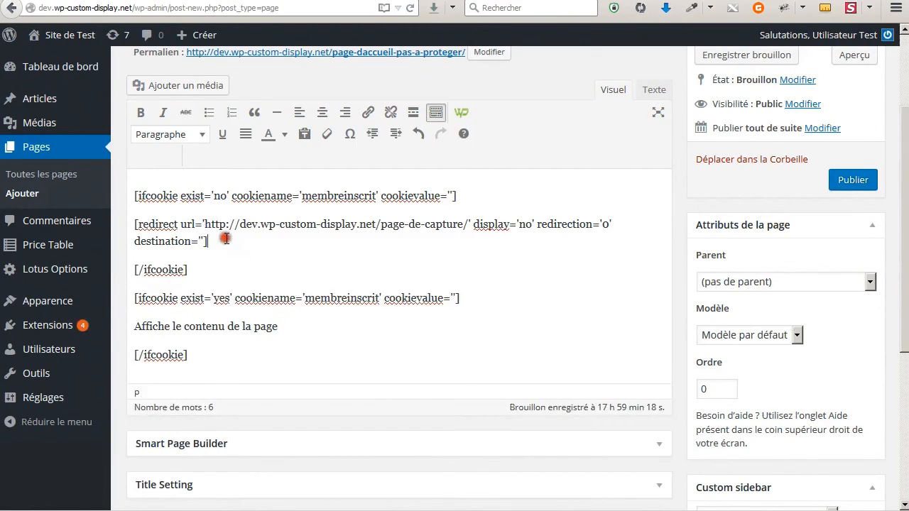
key("Delete")
key("Return")
key("Return")
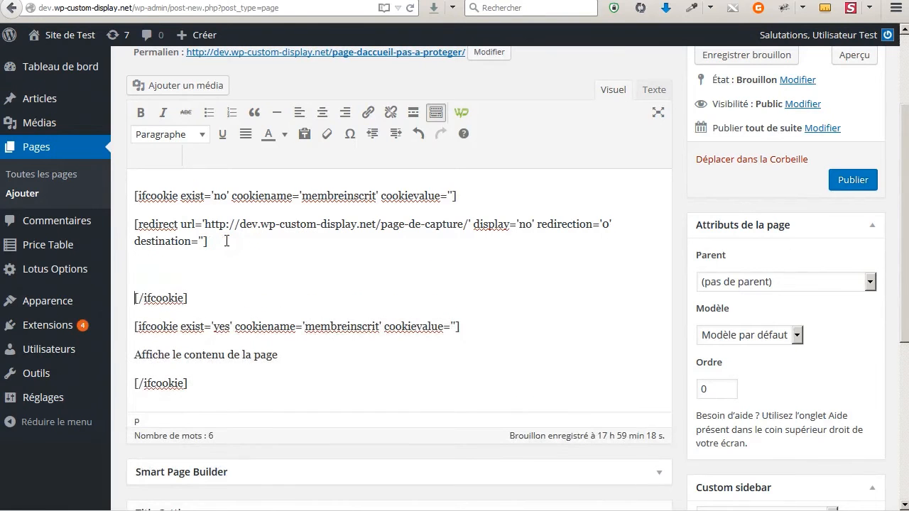
key("ctrl+v")
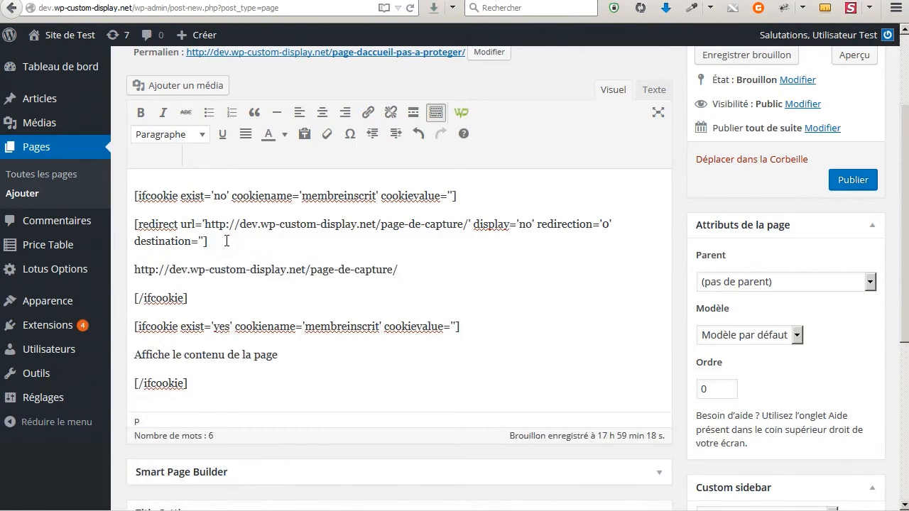
key("ctrl+z")
key("shift+Up")
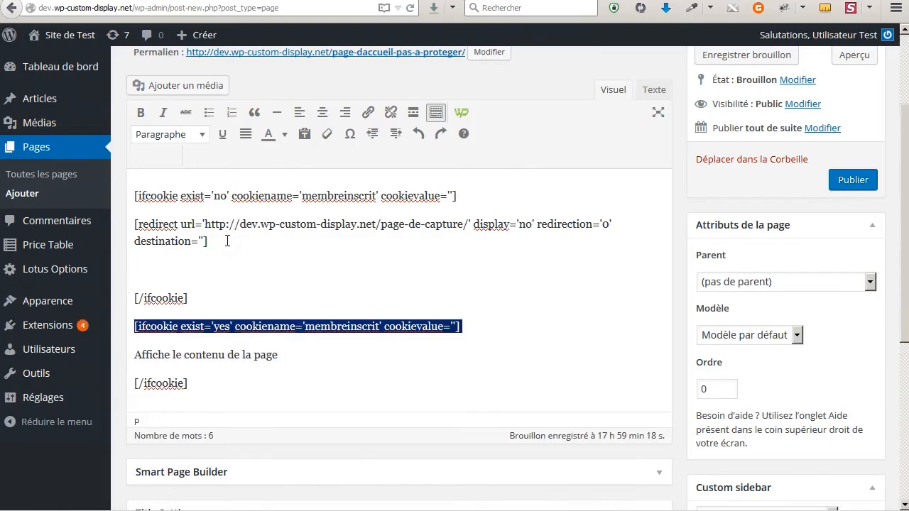
key("ctrl+c")
key("Up")
key("Up")
key("ctrl+v")
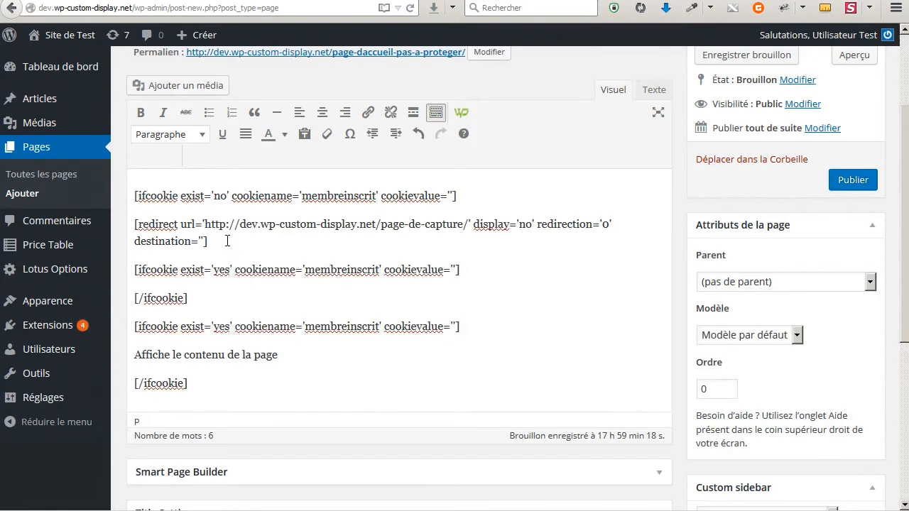
key("shift+Home")
key("BackSpace")
key("BackSpace")
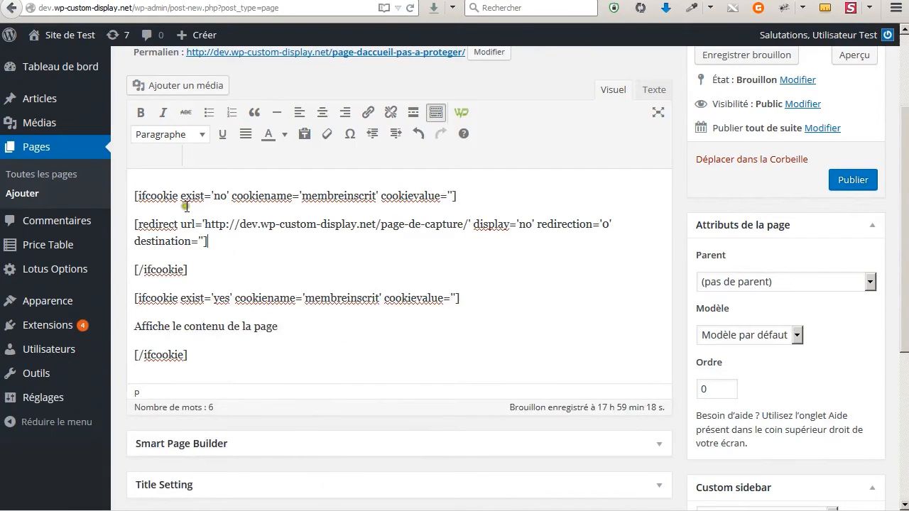
- Review the first ifcookie block: its opening and closing tags, the exist='no' condition and the redirect shortcode between them
left_click_drag(173, 195, 135, 194)
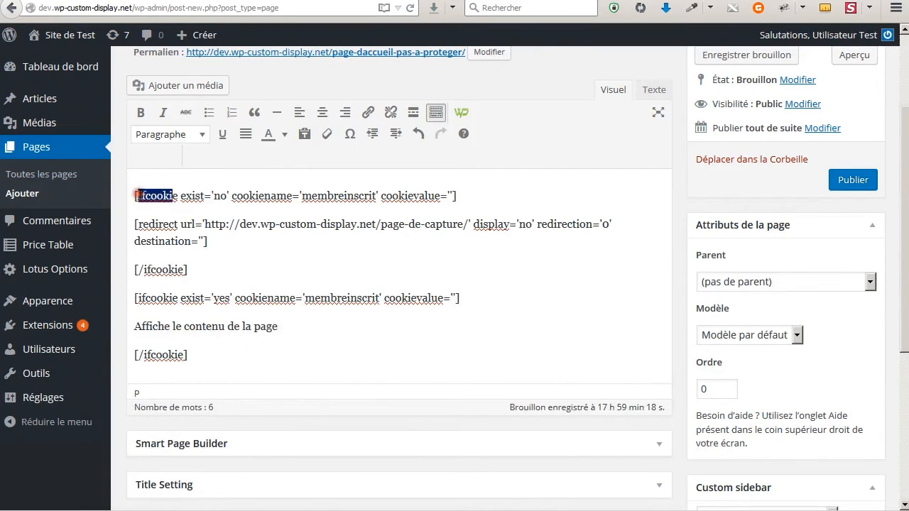
left_click_drag(186, 270, 130, 270)
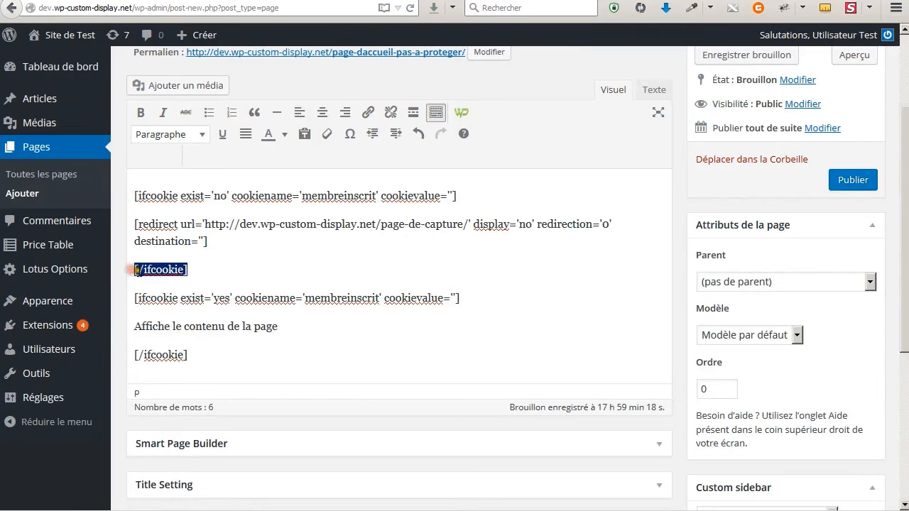
double_click(151, 194)
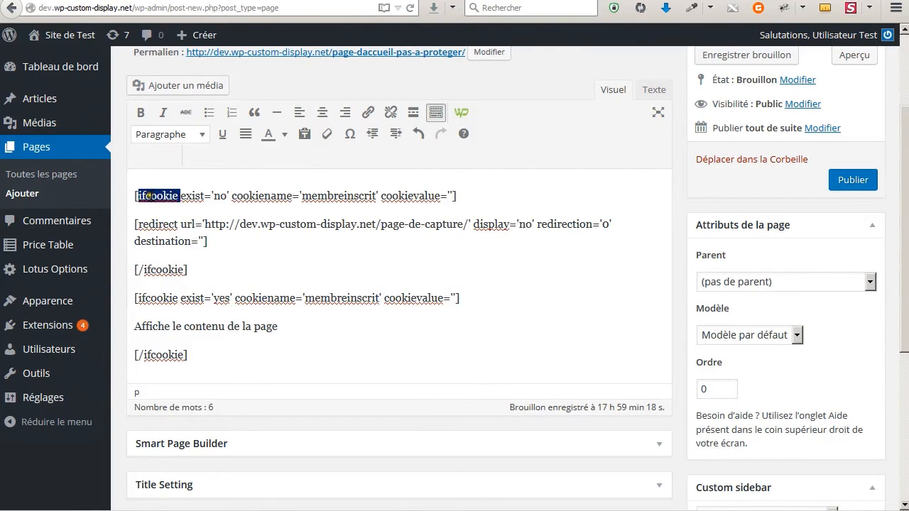
left_click_drag(187, 270, 131, 270)
left_click(195, 269)
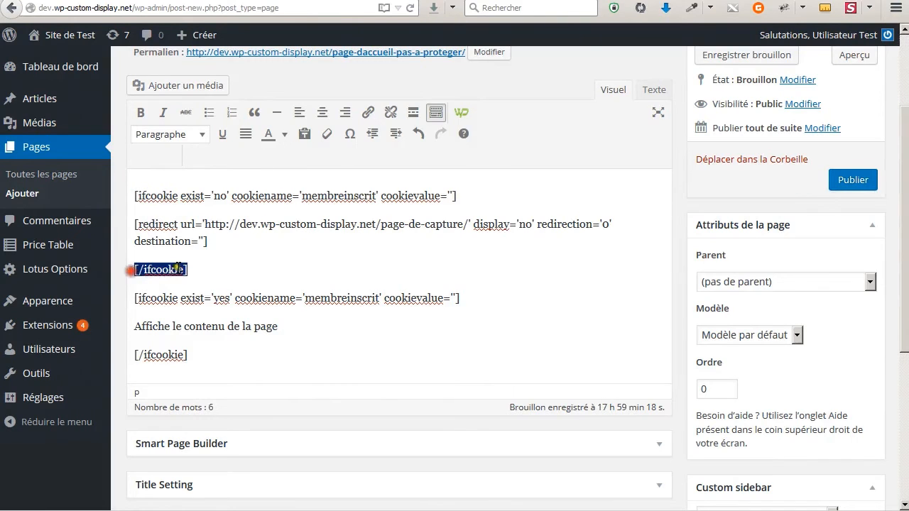
left_click_drag(202, 196, 453, 196)
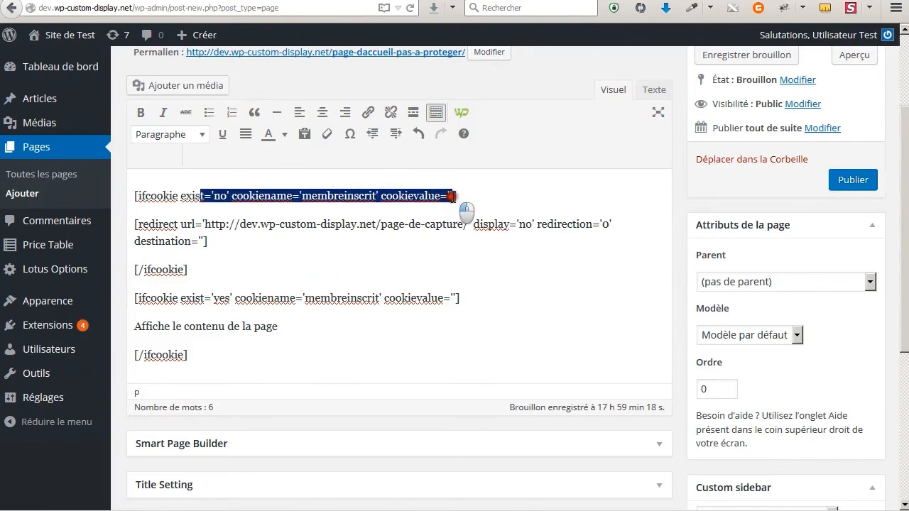
left_click(178, 242)
left_click_drag(213, 240, 135, 229)
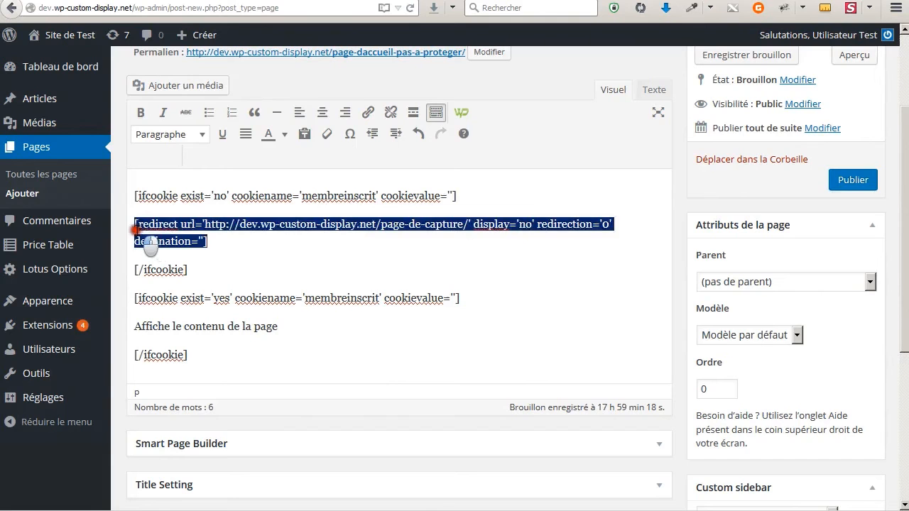
left_click(211, 242)
- Review the second ifcookie block: its exist='yes' condition, the page content line and the closing tag
left_click_drag(279, 334, 125, 341)
left_click(246, 345)
left_click_drag(135, 298, 203, 299)
left_click(237, 342)
left_click_drag(286, 326, 141, 328)
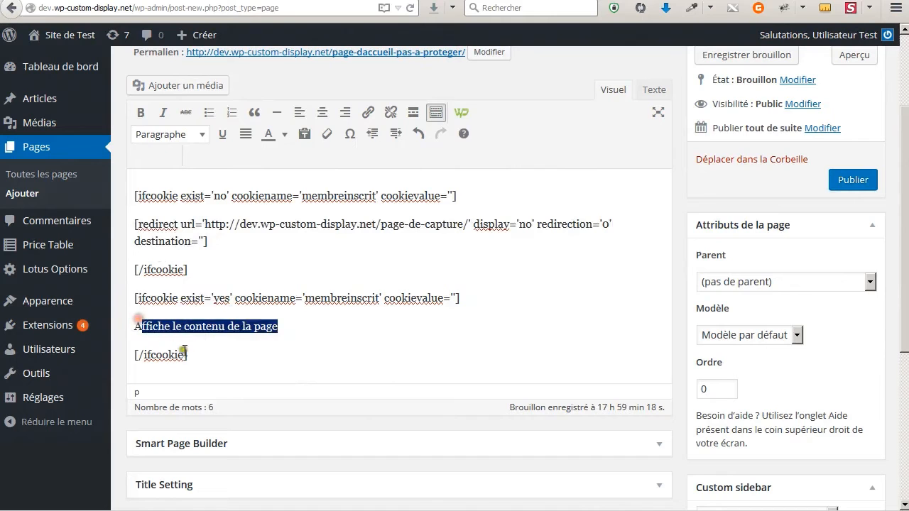
left_click_drag(200, 358, 142, 354)
left_click(206, 354)
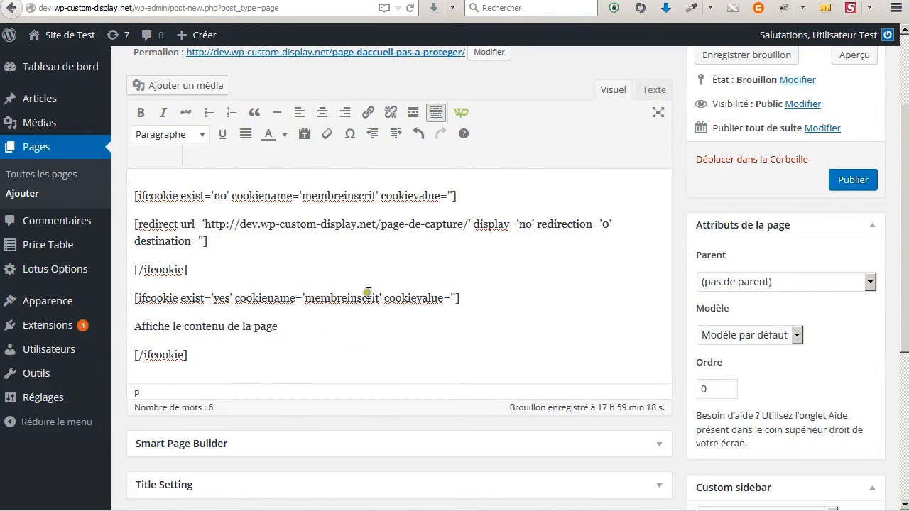
- Publish the page "page d'accueil (pas à protéger)" and check both ifcookie blocks in its content
left_click(852, 180)
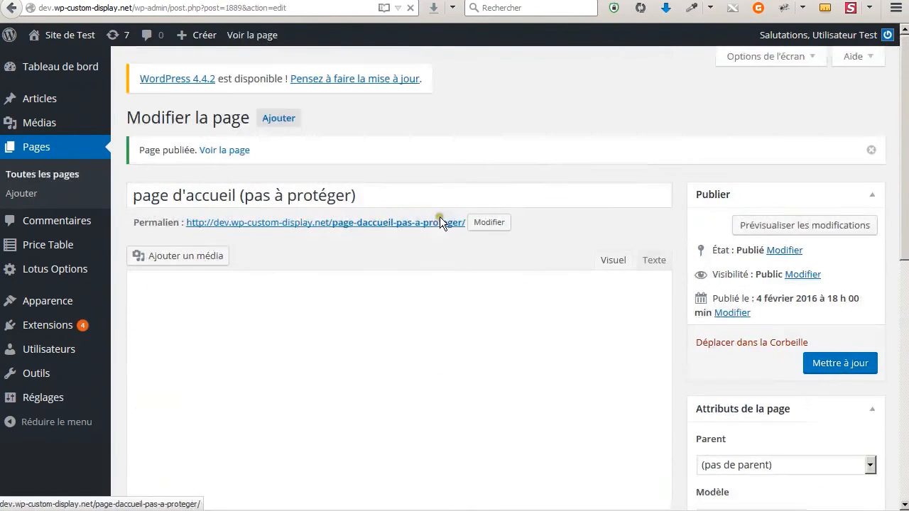
scroll(331, 235, "down", 3)
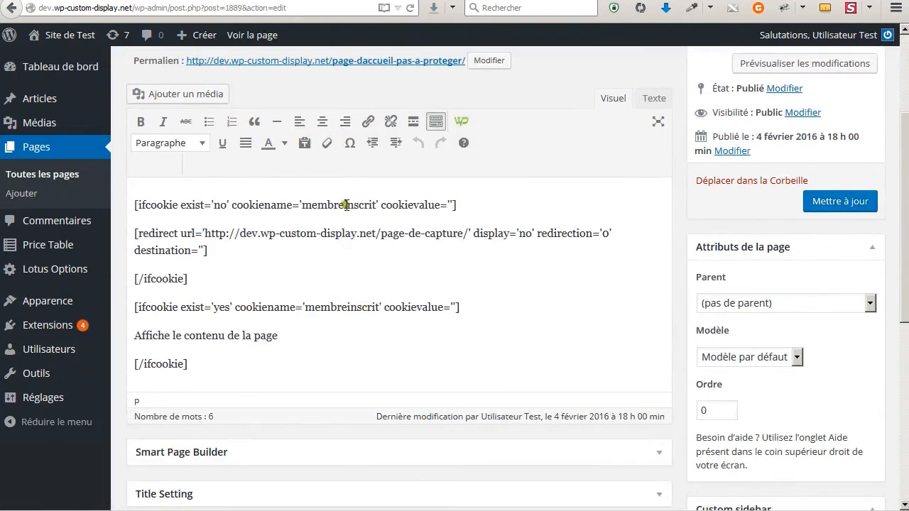
left_click(341, 279)
left_click_drag(220, 369, 125, 211)
left_click(277, 272)
- Look at the Marketing Show welcome gate example in its browser tab and return to the home page's editor
left_click(489, 1)
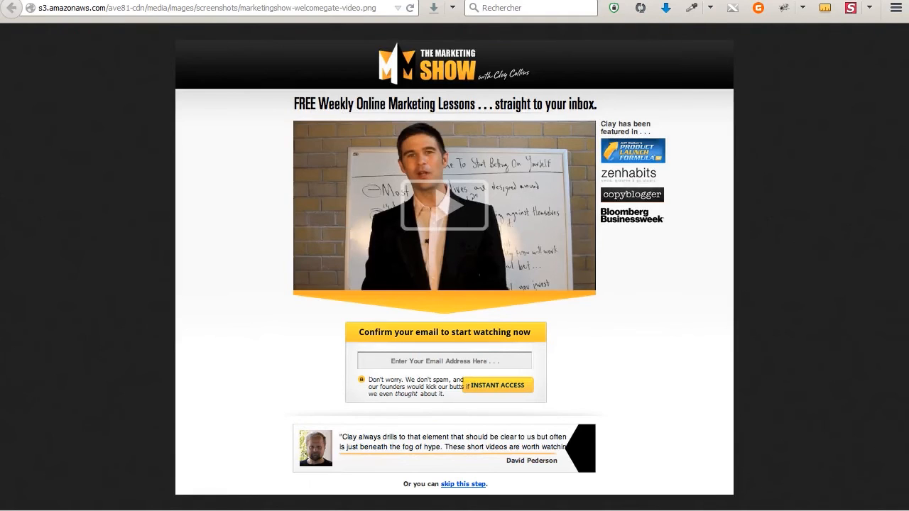
left_click(284, 1)
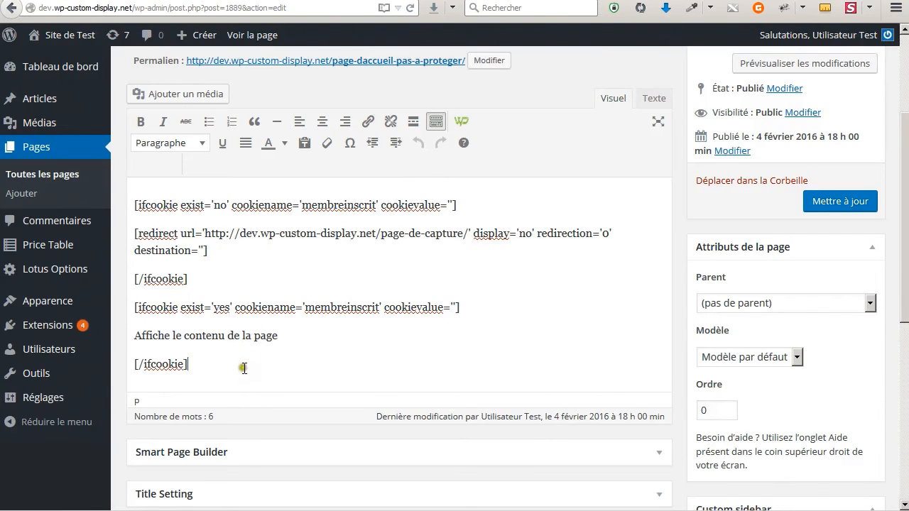
left_click(218, 364)
- Update the home page, and add a new page titled "page intermédiaire"
left_click(833, 202)
left_click(32, 201)
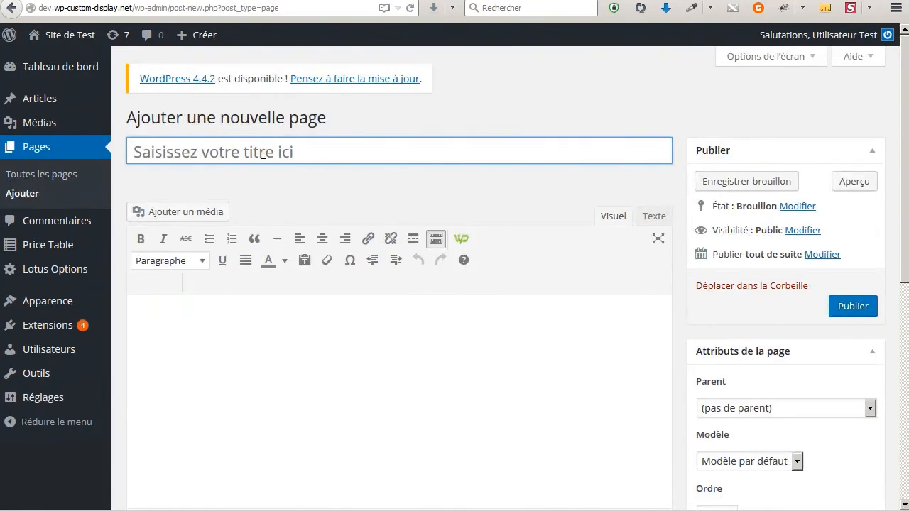
type("pge intermédiaire")
key("Home")
key("Right")
type("a")
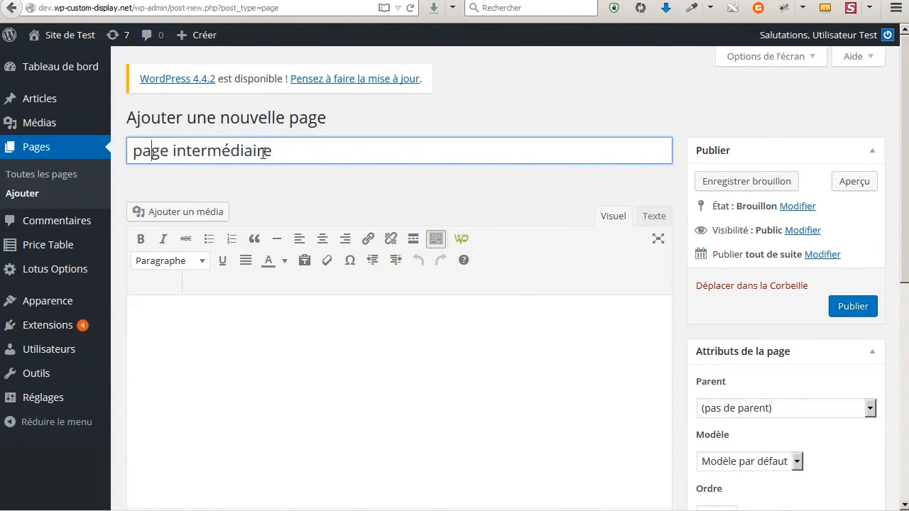
- Insert a "Création Cookie" shortcode in the page body with action Créer, cookie name membreinscrit and a duration of 365 days
left_click(135, 335)
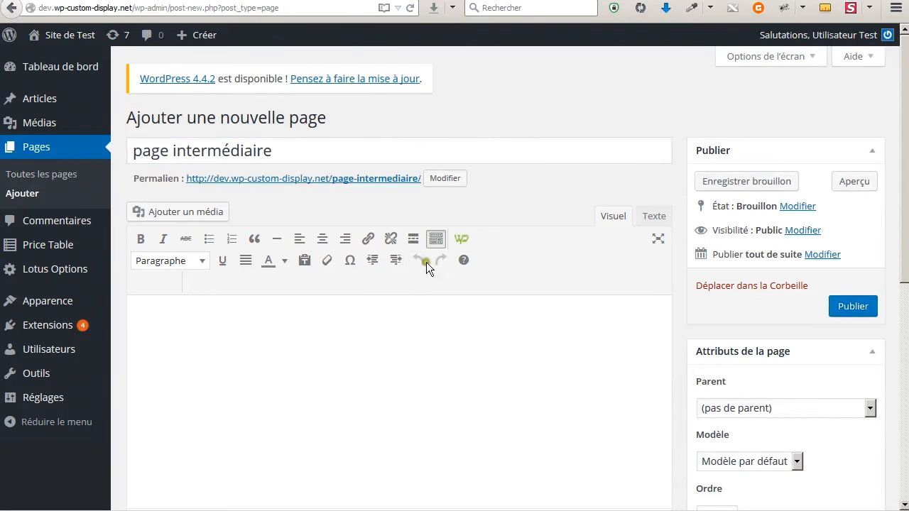
left_click(463, 240)
left_click(470, 118)
left_click(375, 159)
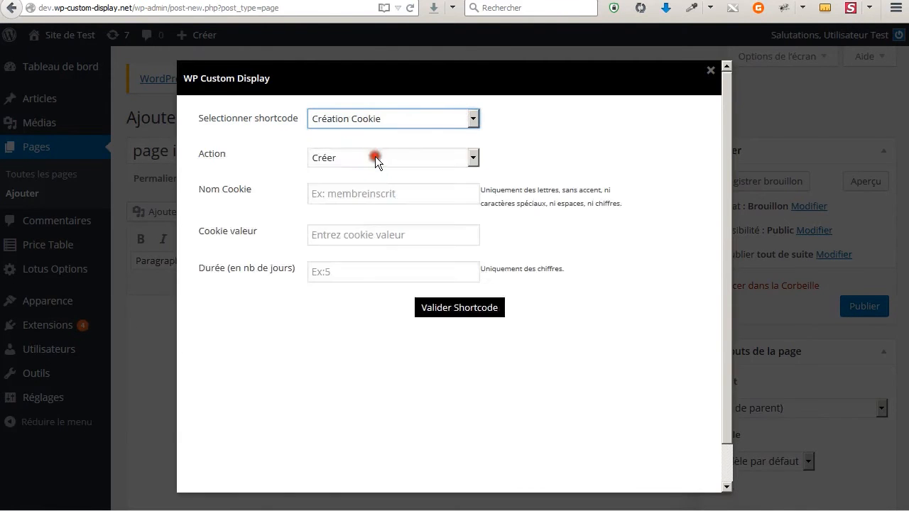
left_click(373, 190)
type("membreinscrit")
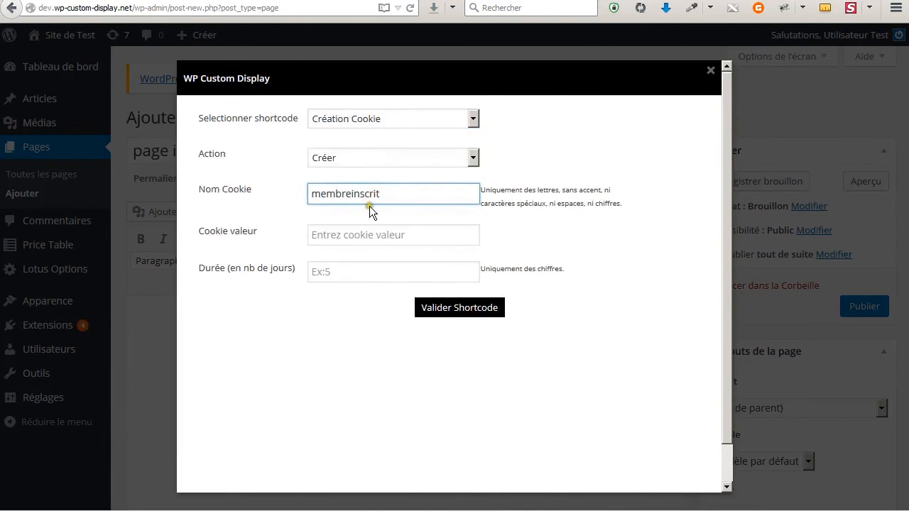
left_click(420, 235)
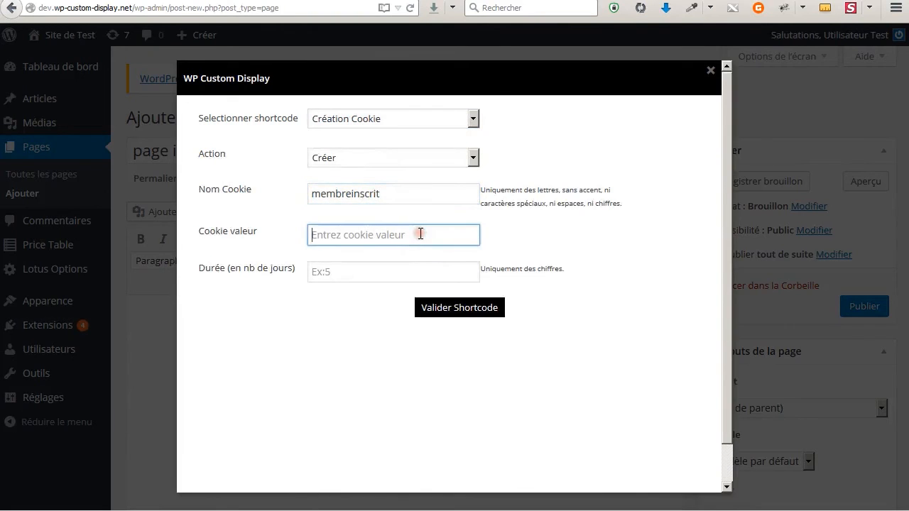
left_click(424, 277)
type("365")
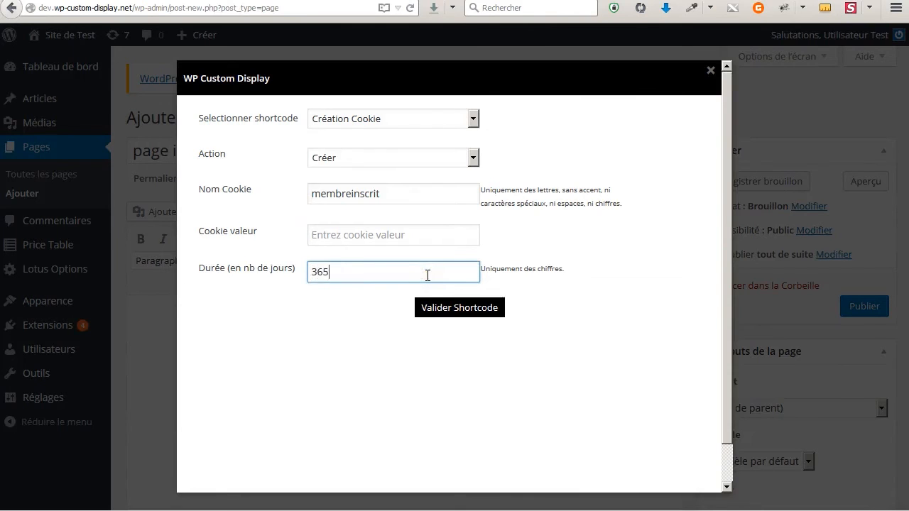
left_click(448, 308)
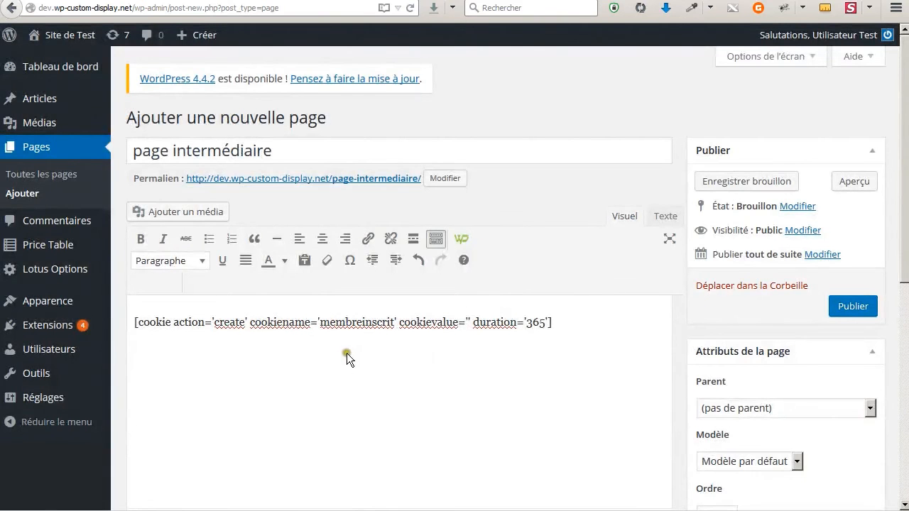
- Start a second WP Custom Display shortcode of type Redirection with the destination parameter "pageavoir", leaving the URL empty
left_click(461, 239)
left_click(400, 125)
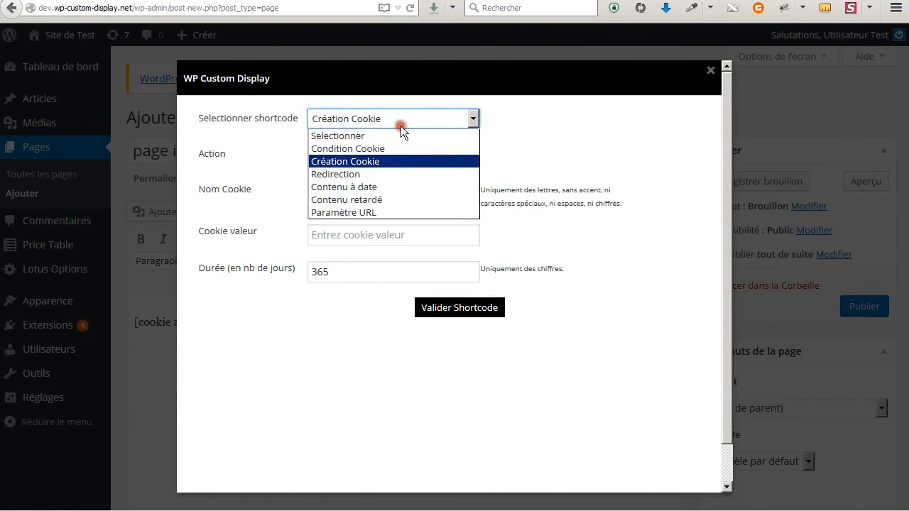
left_click(364, 175)
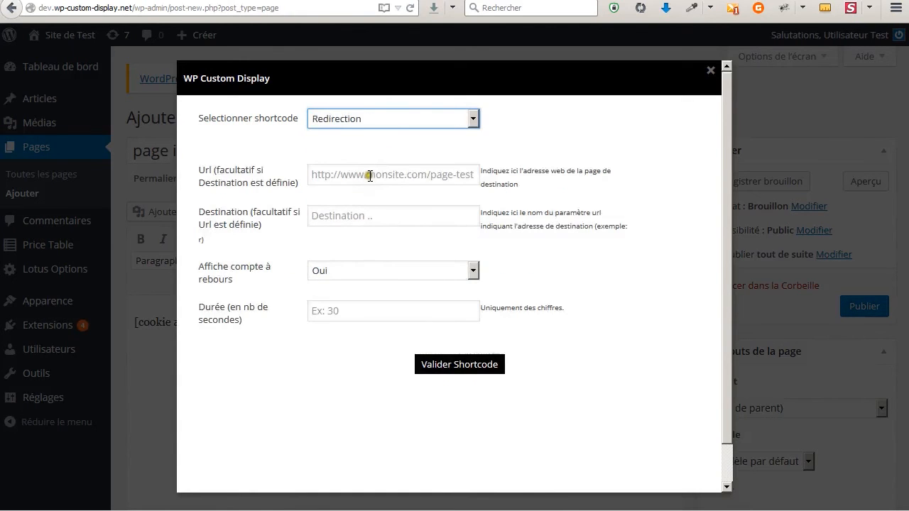
left_click(370, 176)
left_click(338, 217)
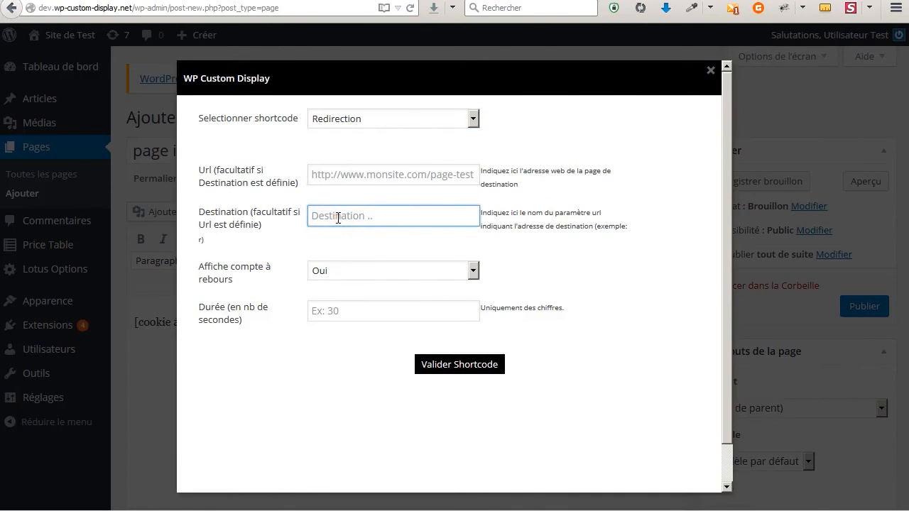
type("pageavoir")
- Review the URL parameter name entered as the redirection's destination
left_click(423, 216)
left_click_drag(375, 217, 304, 213)
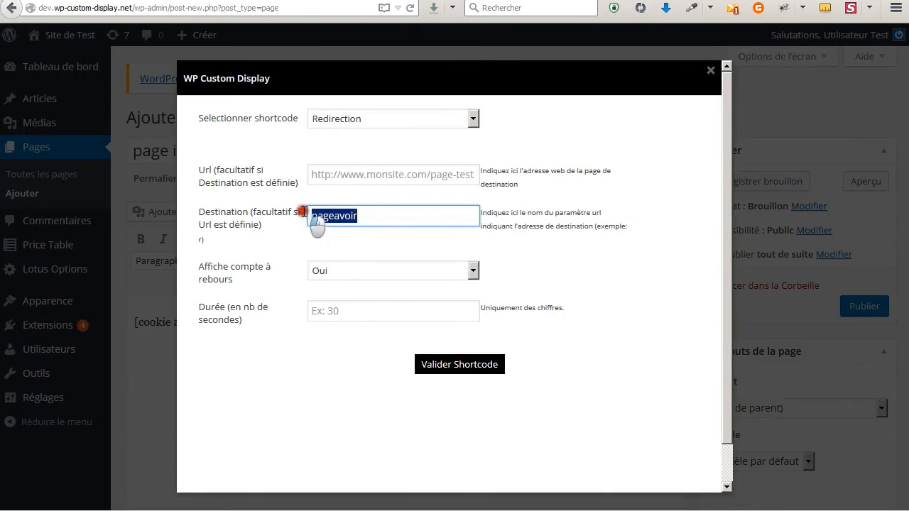
left_click(364, 216)
left_click_drag(367, 217, 314, 212)
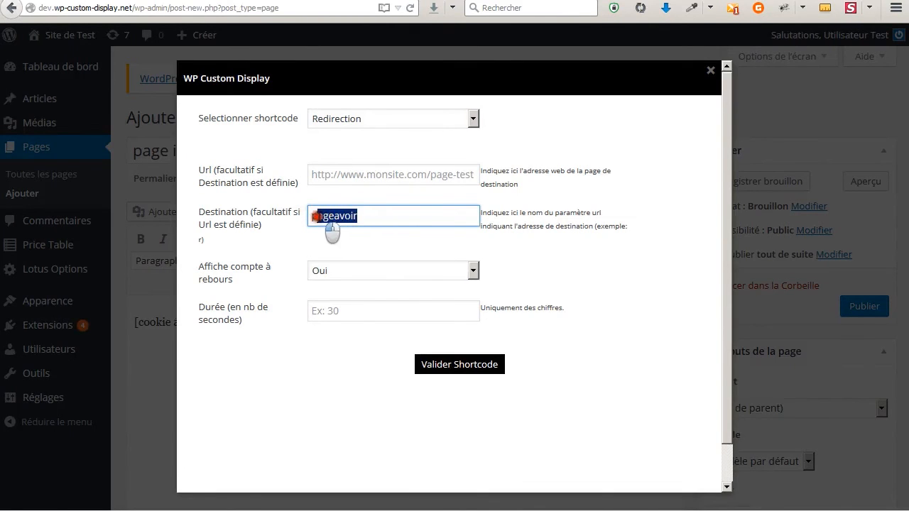
left_click(377, 219)
left_click(335, 216)
double_click(375, 218)
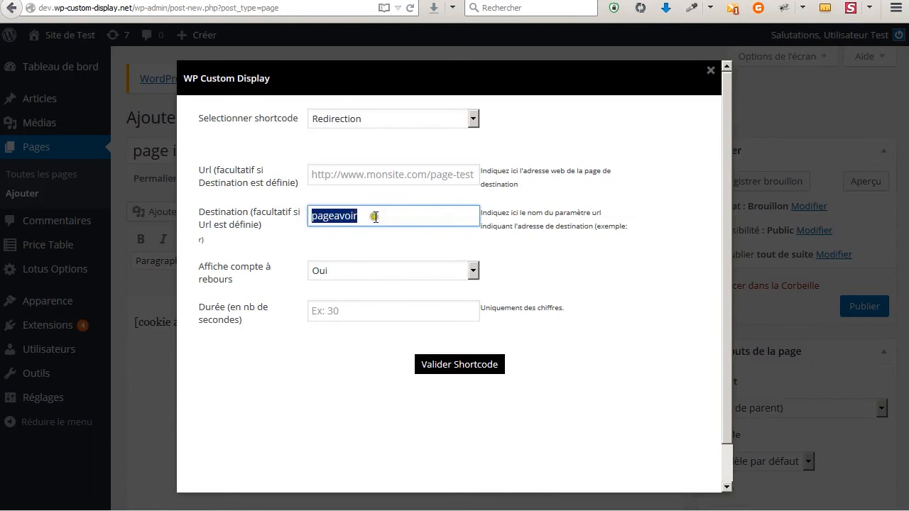
left_click(377, 219)
left_click(329, 217)
left_click(388, 218)
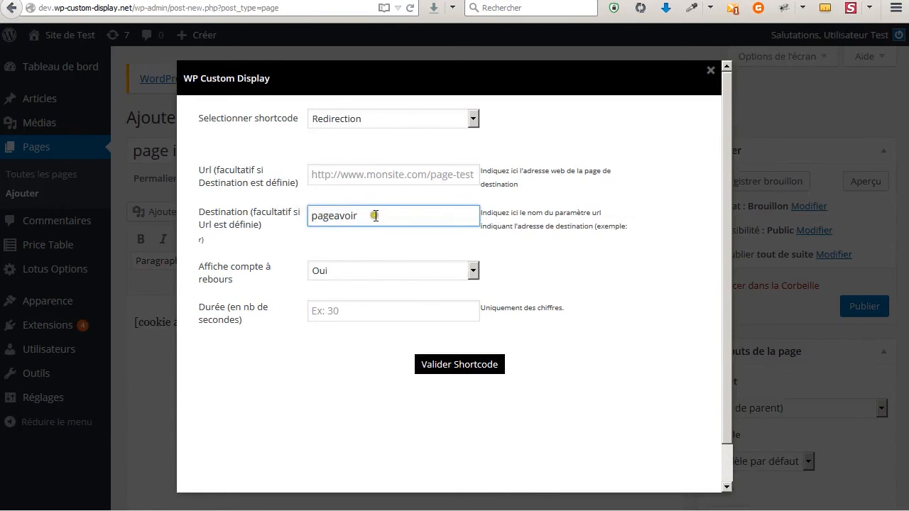
- Set the redirection's countdown display to Non and its duration to 0 seconds, and insert the shortcode in the page
left_click(382, 270)
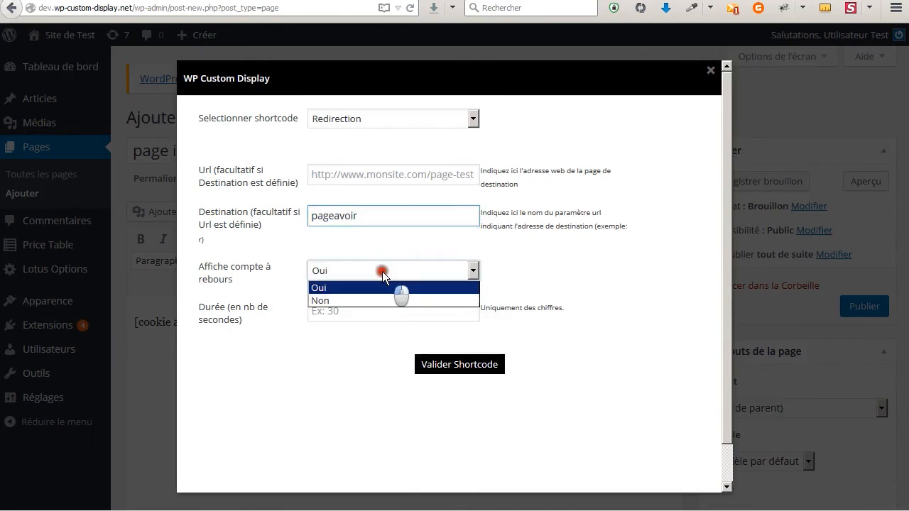
left_click(365, 297)
left_click(353, 310)
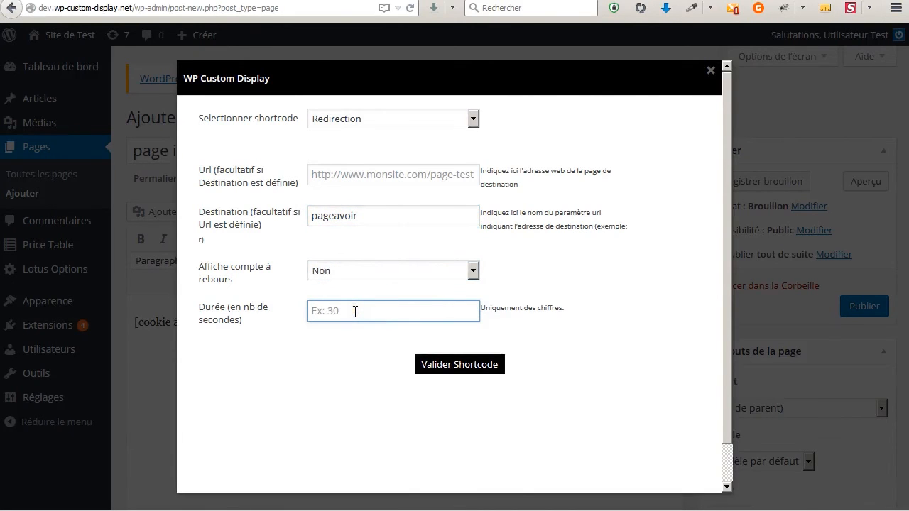
type("0")
left_click(355, 362)
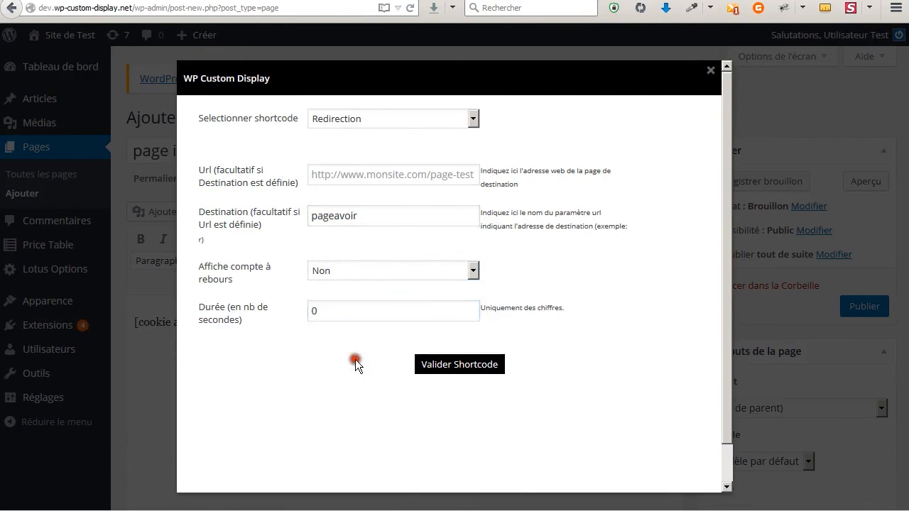
left_click(448, 364)
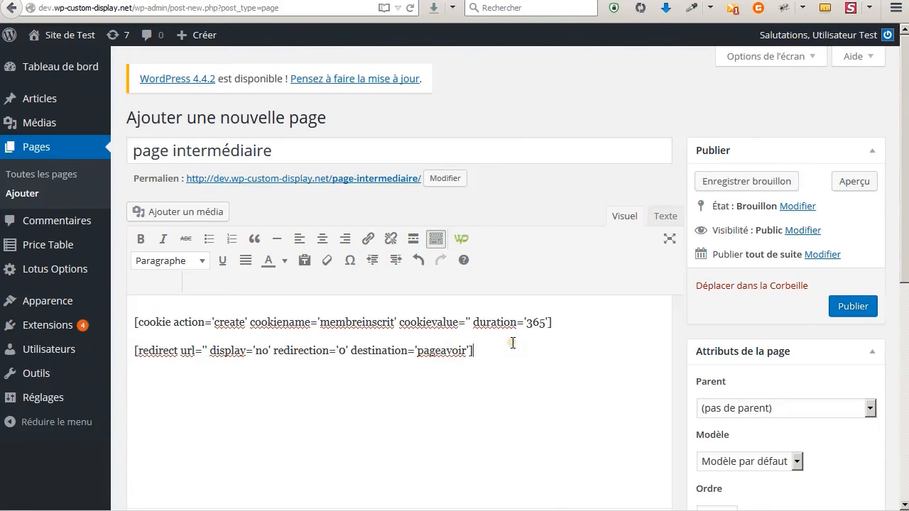
- Publish the page "page intermédiaire" with its two shortcodes and copy its permalink address
triple_click(444, 353)
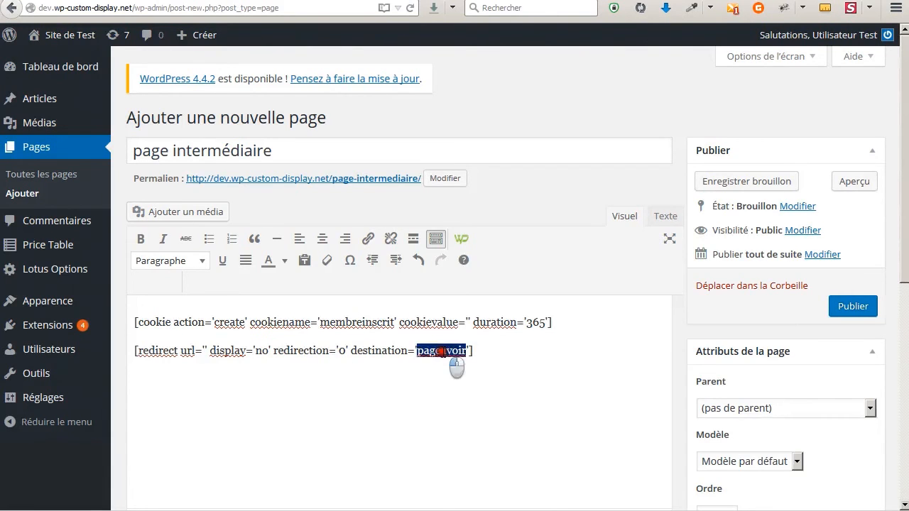
left_click(203, 351)
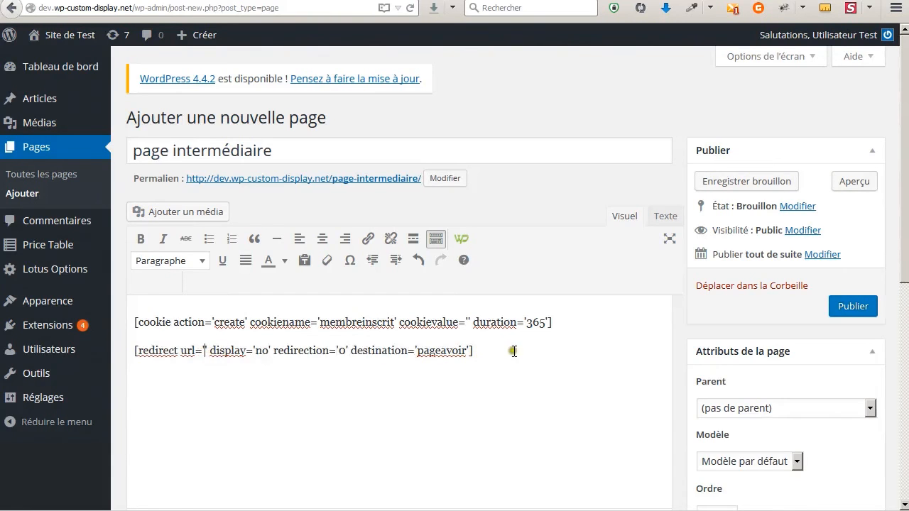
left_click(855, 308)
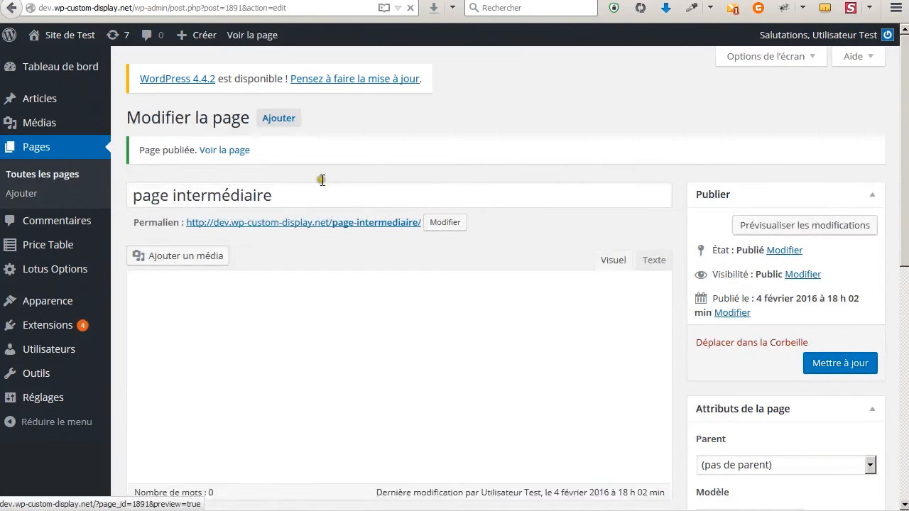
right_click(380, 225)
left_click(439, 310)
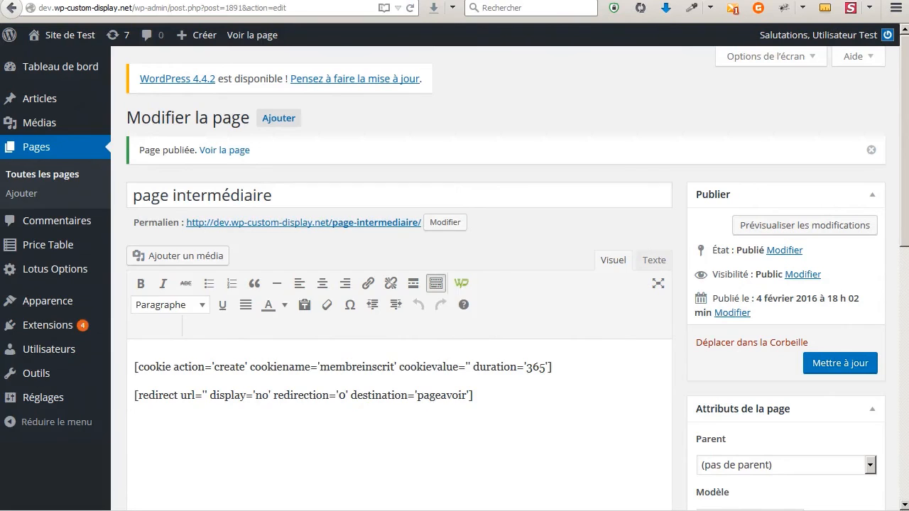
- In Notepad, write a short e-mail greeting the contact, with "voici mon nouvel article:" and the intermediate page's link below
left_click_drag(214, 131, 326, 91)
left_click(295, 160)
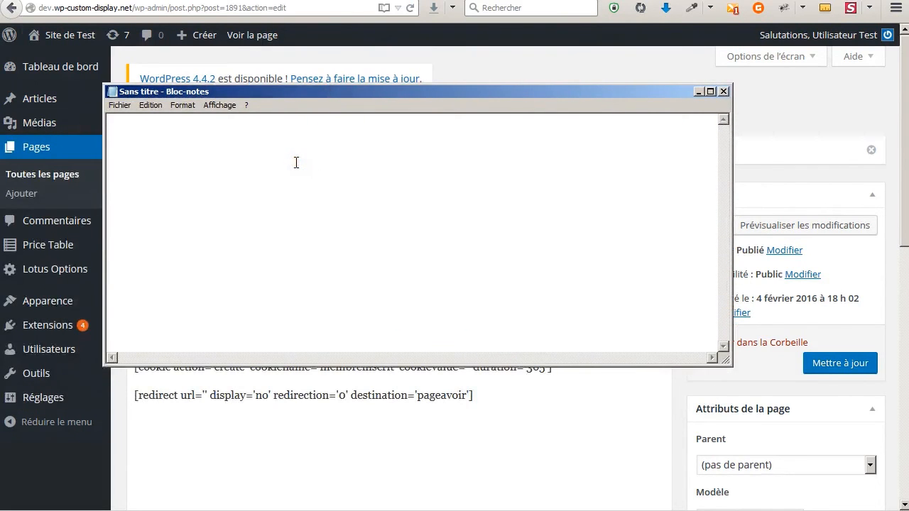
type("bon jour")
type("jour")
type(" jacques")
type("voici mon nouve")
type("l article:")
key("Return")
type("http://dev.wp-custom-display.net/page-intermediaire/")
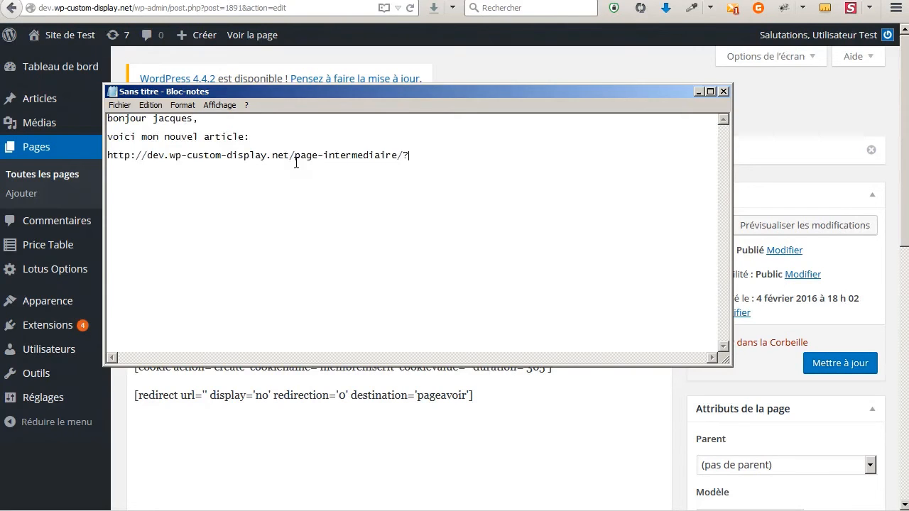
type("?pageavoir")
left_click(405, 156)
left_click_drag(406, 156, 402, 157)
left_click(468, 155)
type("=http://www.")
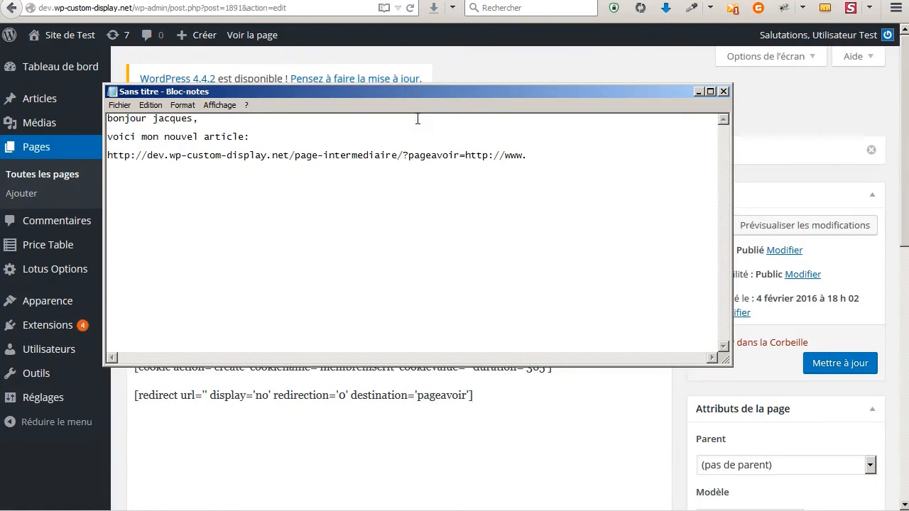
type("monsite.fr")
type("/mùo")
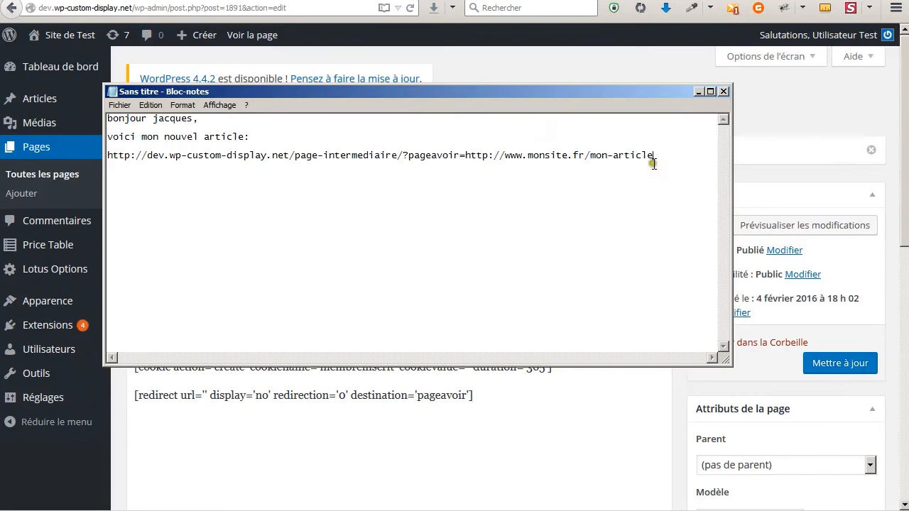
- Compare the e-mail link and its pageavoir parameter with the redirect shortcode on the intermediate page
double_click(679, 154)
left_click(630, 188)
left_click_drag(204, 154, 268, 158)
left_click(384, 182)
left_click(538, 400)
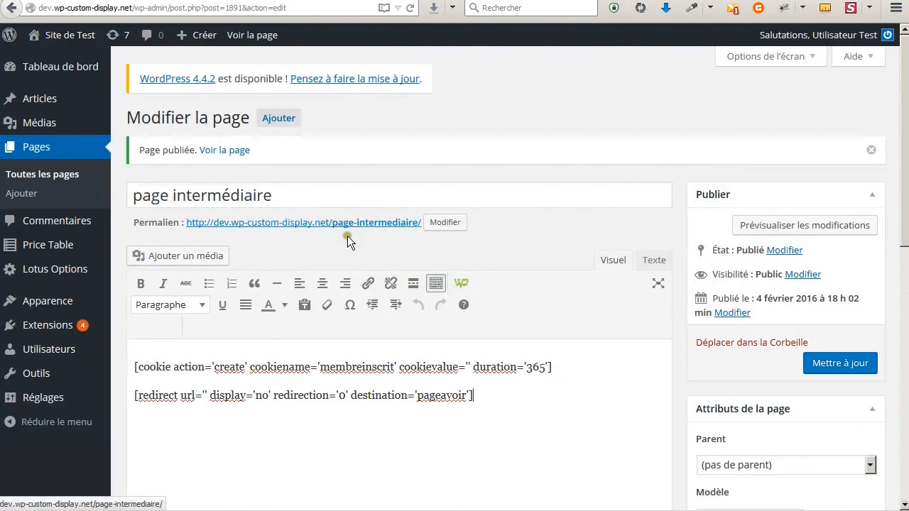
left_click_drag(485, 397, 140, 396)
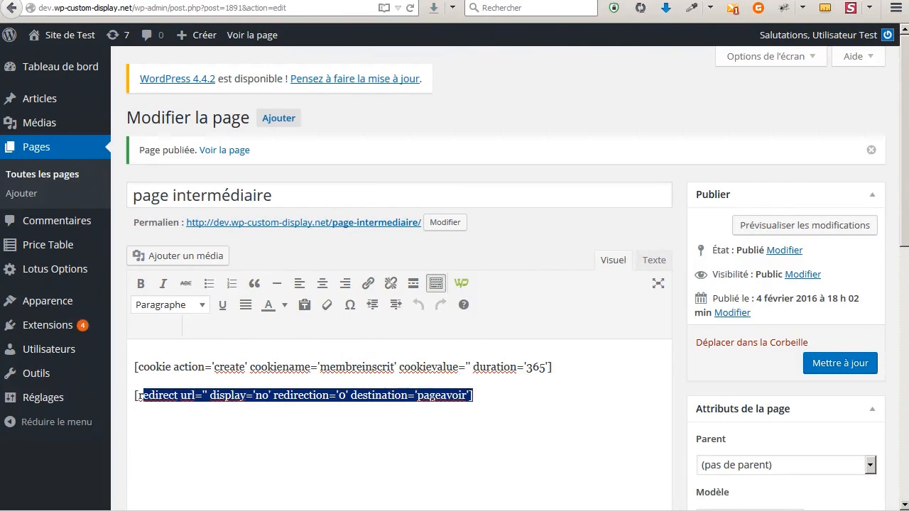
key("alt+Tab")
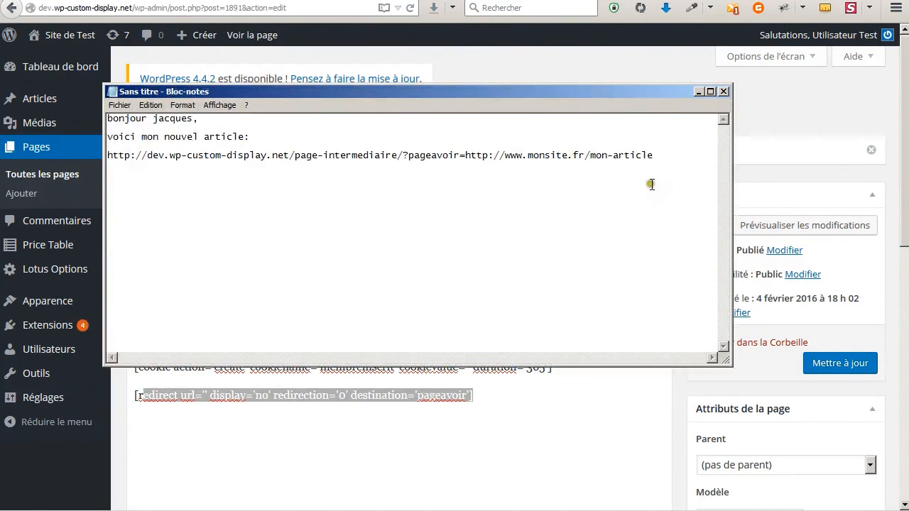
left_click_drag(668, 155, 108, 160)
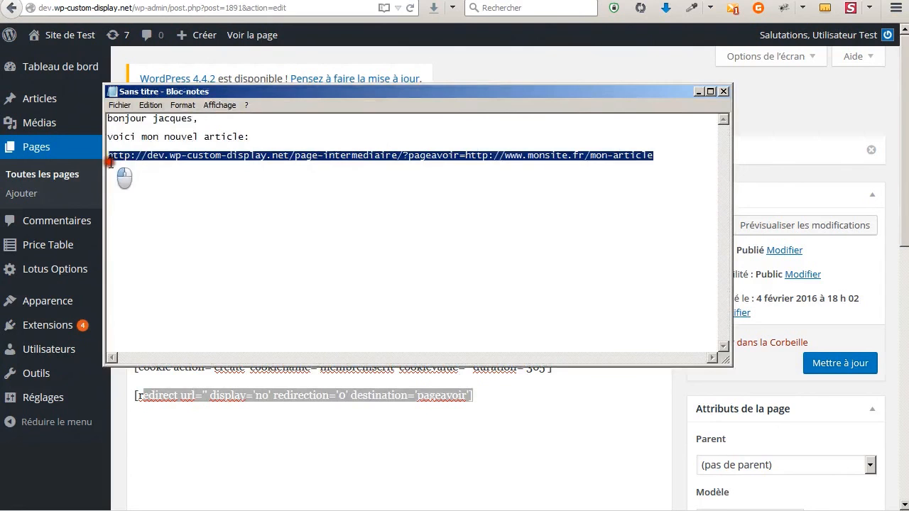
left_click(287, 191)
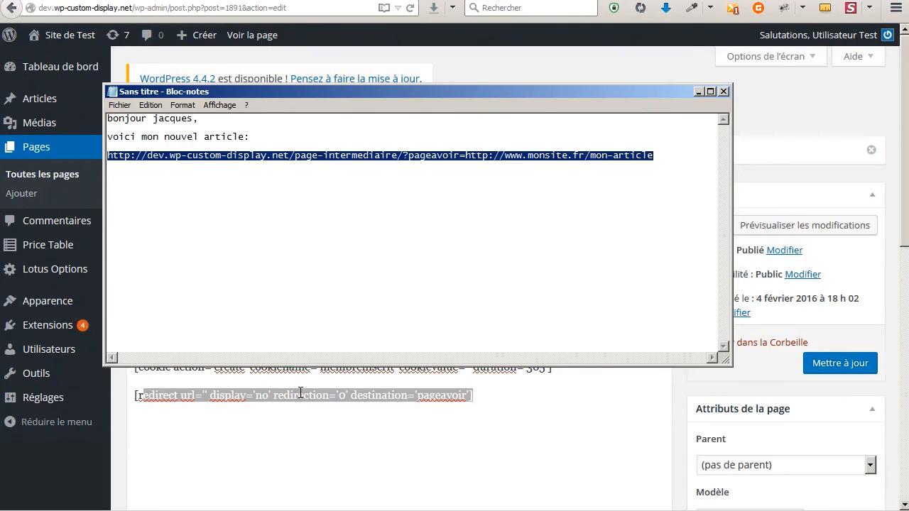
- Review the cookie creation shortcode on the intermediate page and return to the e-mail draft in Notepad
left_click(536, 410)
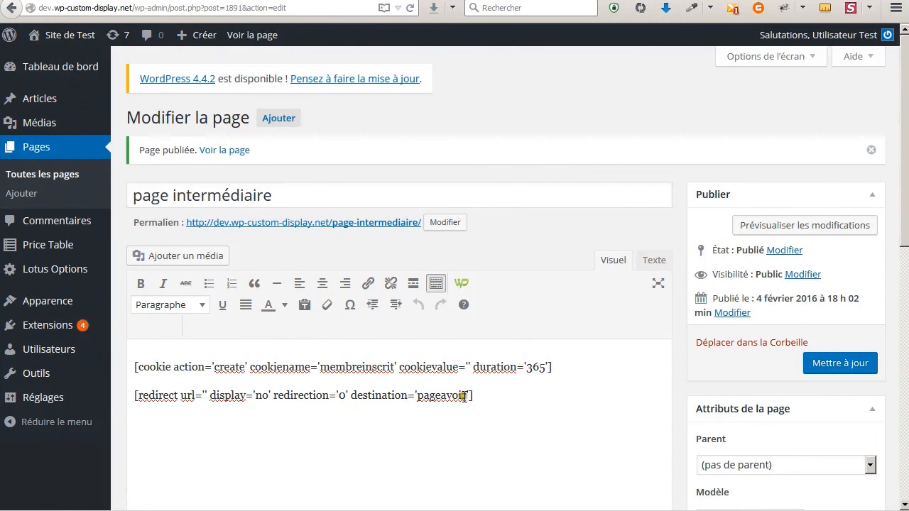
left_click(466, 1)
left_click(341, 0)
left_click(494, 402)
left_click_drag(556, 367, 132, 368)
key("alt+Tab")
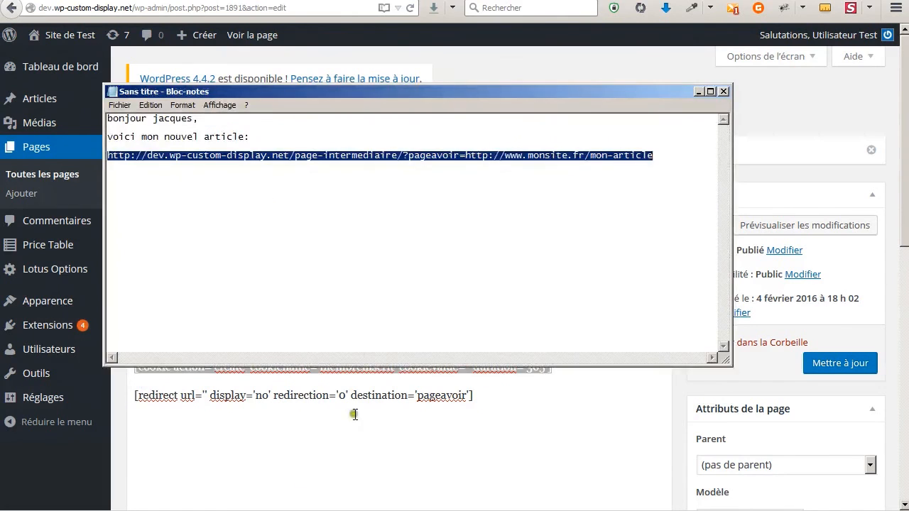
left_click(449, 182)
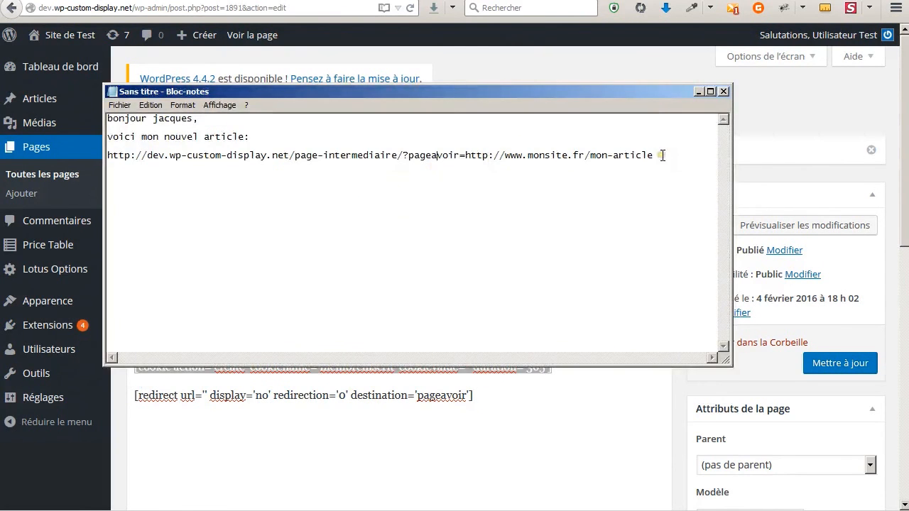
- Insert the parameter name "pk_kwd" between the question mark and pageavoir in the e-mail link, and check pageavoir against the shortcode's destination
left_click(407, 156)
type("pk_kwd")
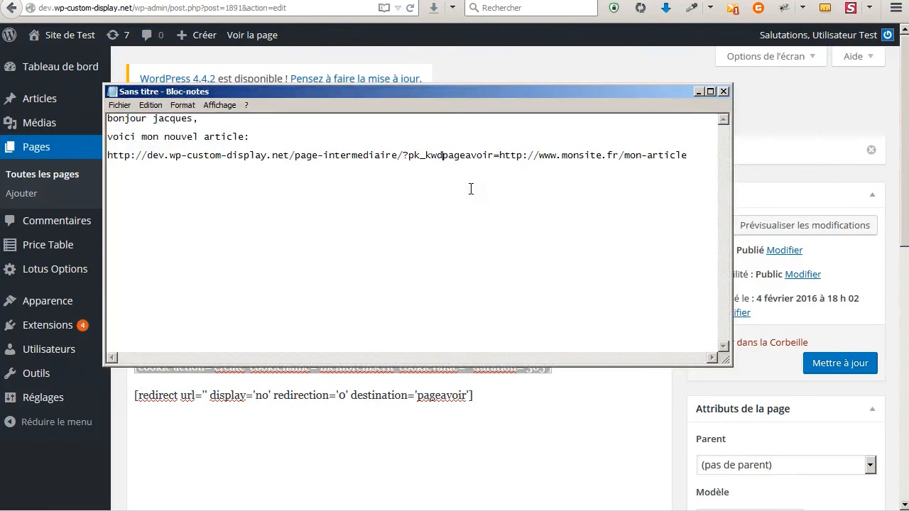
key("shift+Left")
key("shift+Left")
key("shift+Left")
key("shift+Left")
key("shift+Left")
key("shift+Left")
key("Left")
key("Left")
key("ctrl+shift+Right")
key("shift+Left")
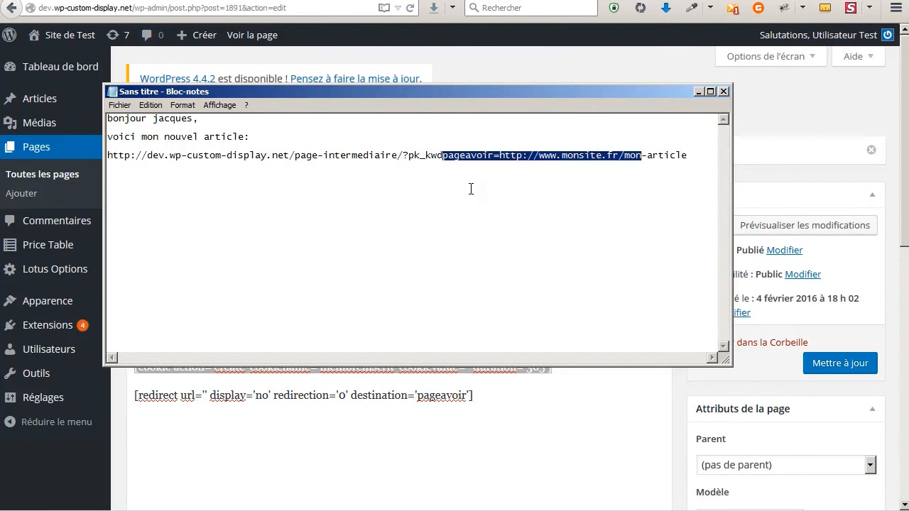
left_click(501, 169, "shift")
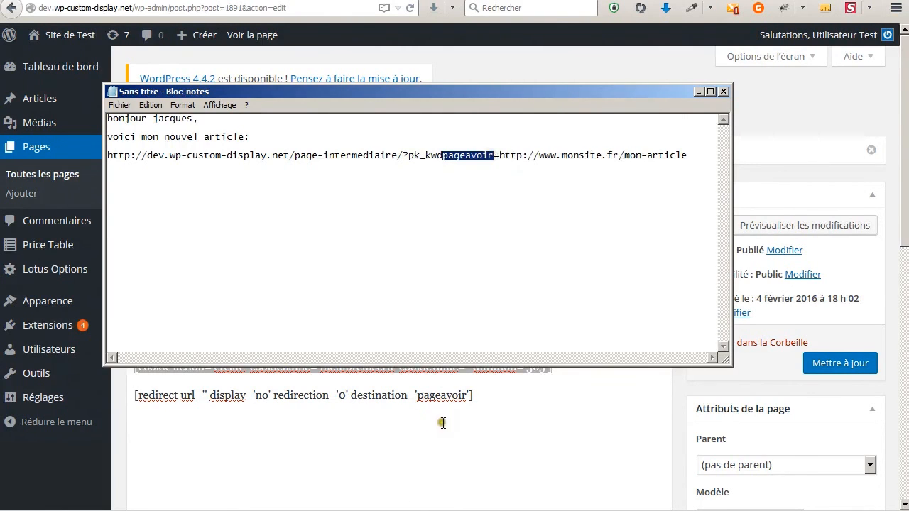
double_click(435, 398)
key("alt+Tab")
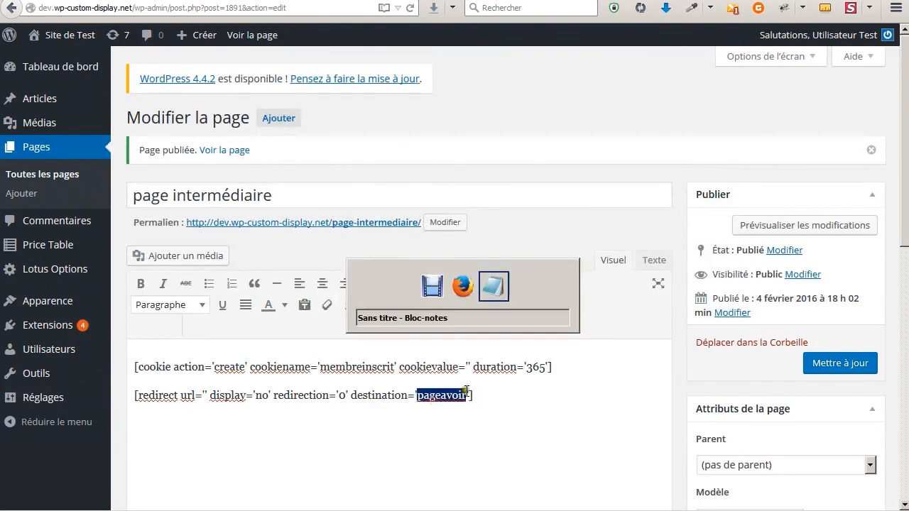
- Give pk_kwd the value "membreinscrit" with an equals sign, and separate it from pageavoir with "&"
left_click(439, 153)
type("d")
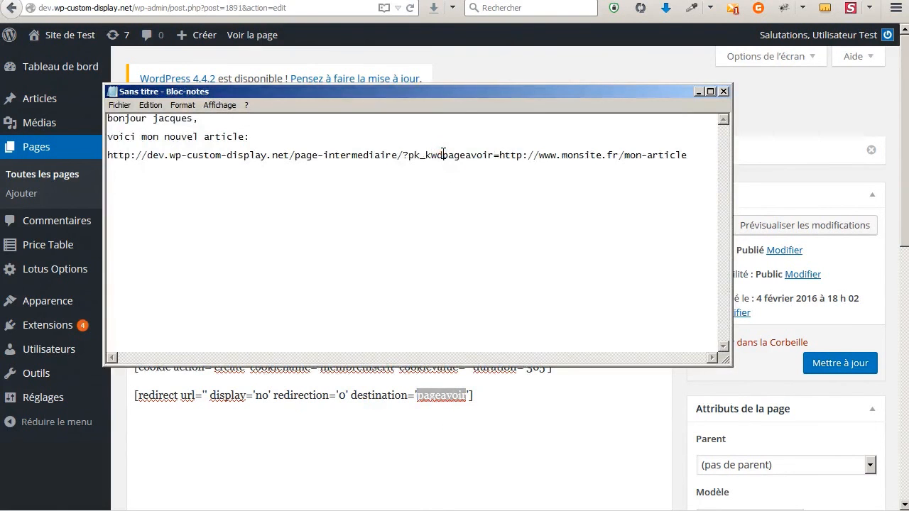
type("=")
key("shift+Left")
key("shift+Left")
key("shift+Left")
key("shift+Left")
key("shift+Left")
key("shift+Left")
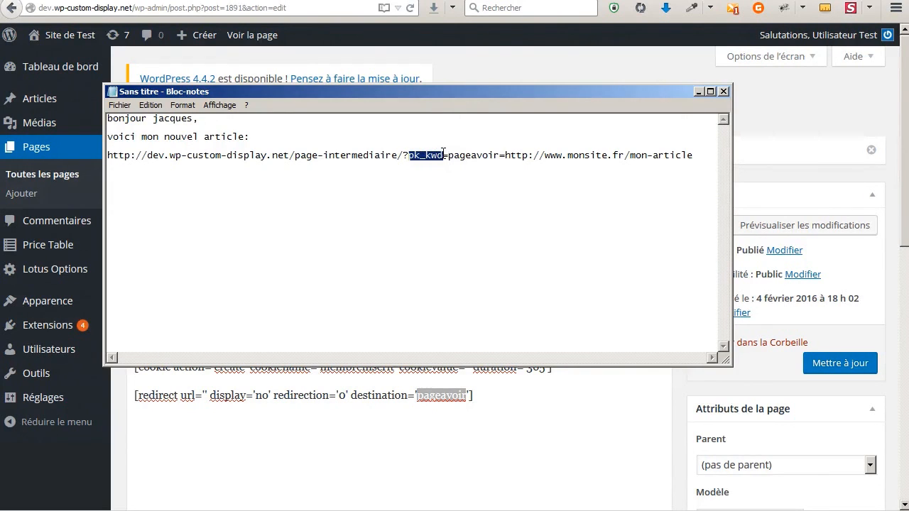
key("Right")
type("membreinscrit")
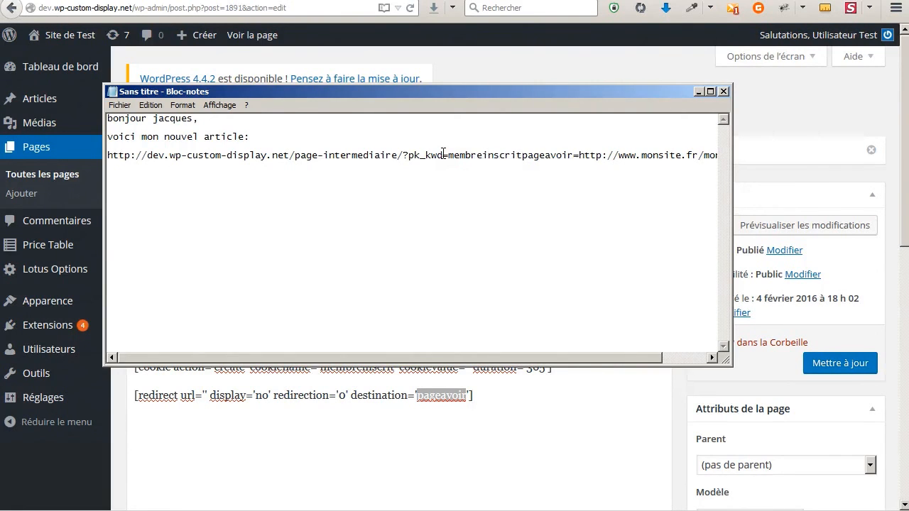
type("&")
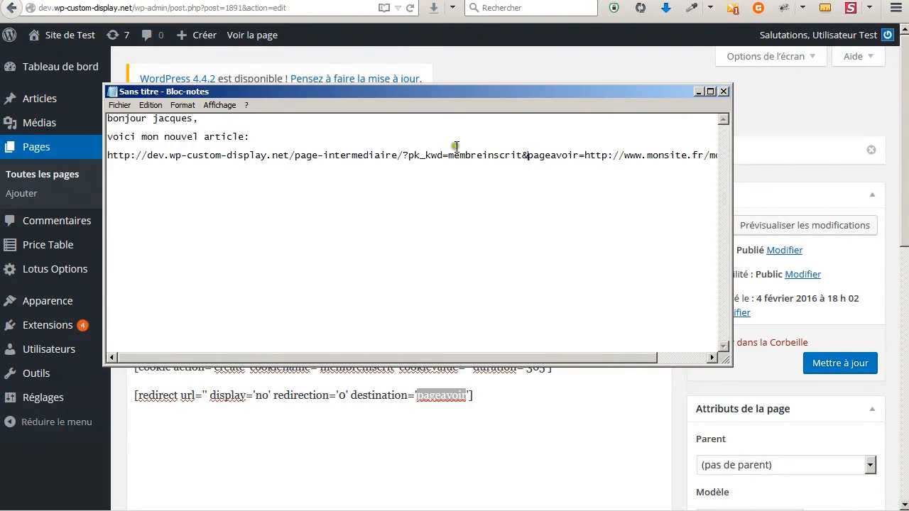
- Examine the parameters of the complete tracking link in the e-mail draft
left_click_drag(524, 155, 552, 155)
left_click(526, 155)
left_click_drag(497, 356, 444, 359)
left_click(507, 277)
left_click(569, 197)
left_click(448, 156)
key("End")
key("shift+Home")
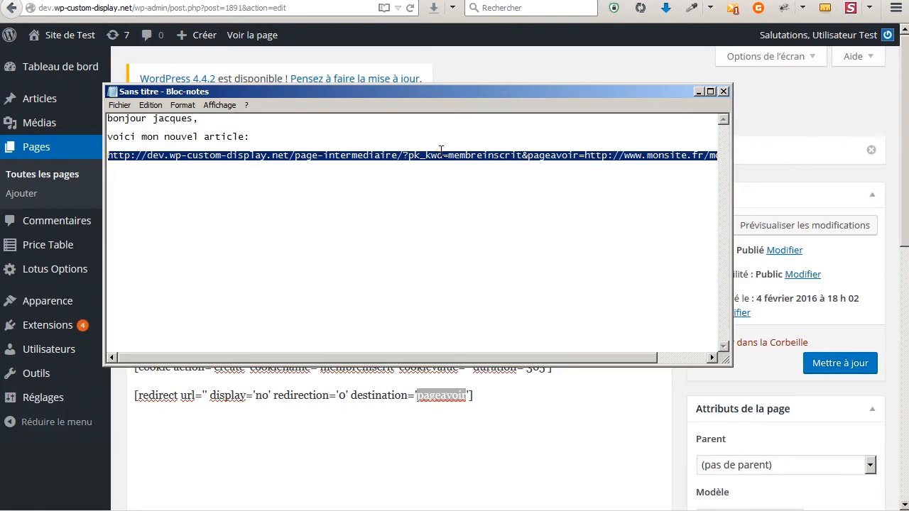
- View the welcome gate example image in the browser, and review the cookie and redirect shortcodes on the intermediate page
left_click(469, 510)
left_click(319, 1)
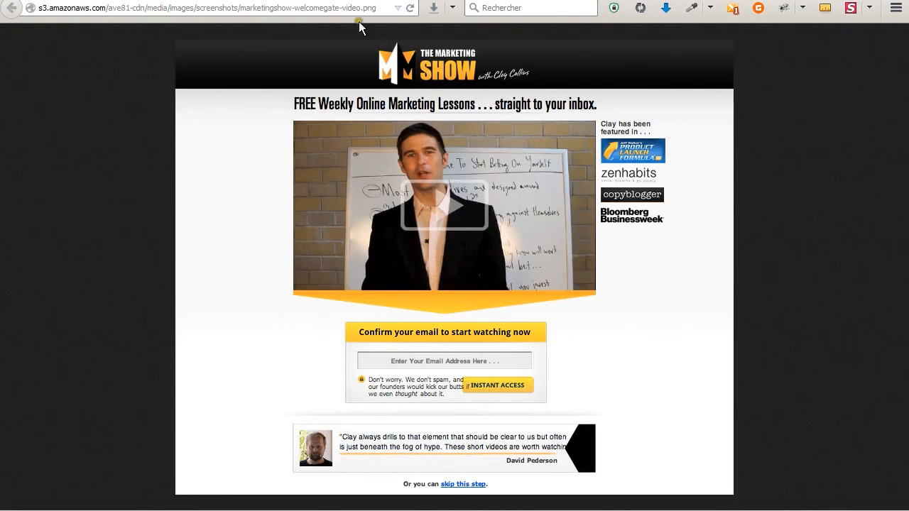
left_click(157, 0)
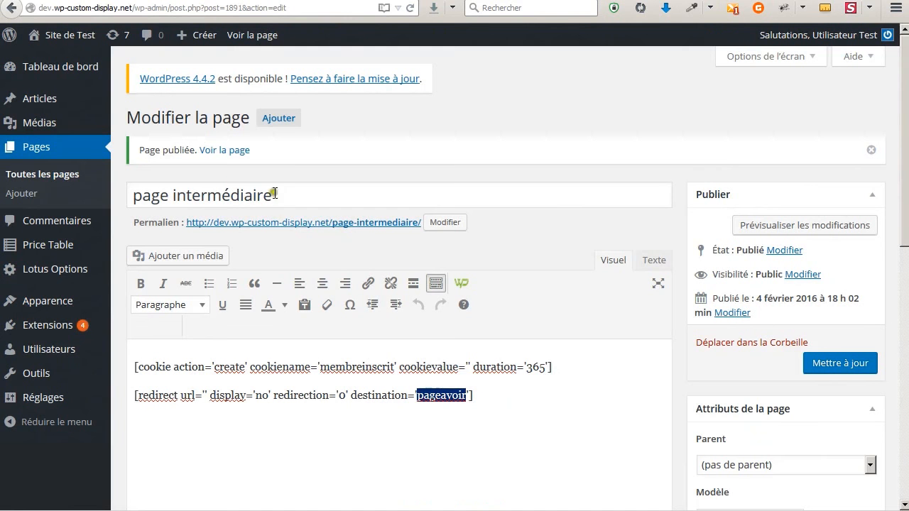
left_click(484, 396)
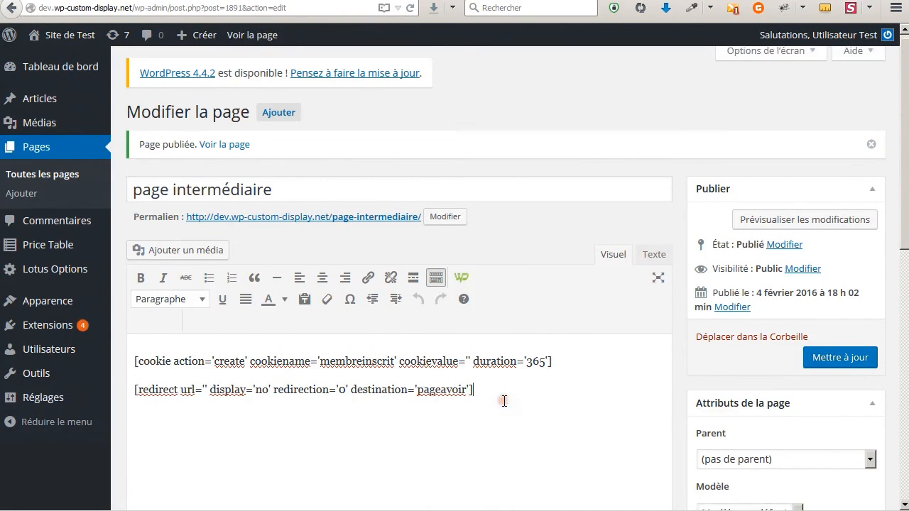
scroll(504, 401, "down", 4)
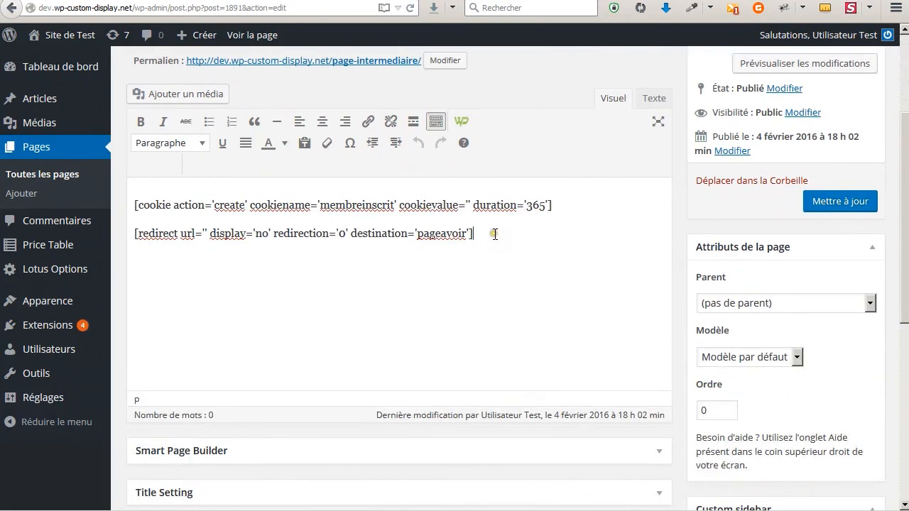
left_click_drag(495, 238, 142, 208)
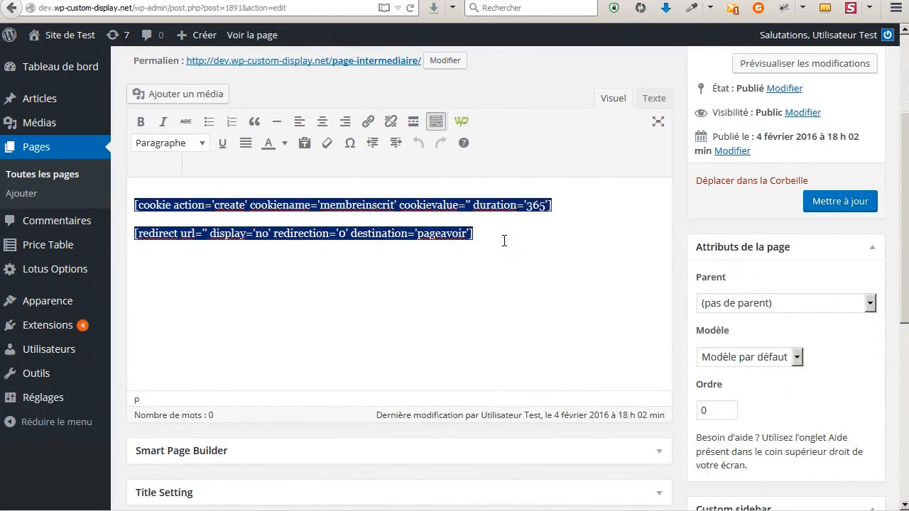
left_click(504, 241)
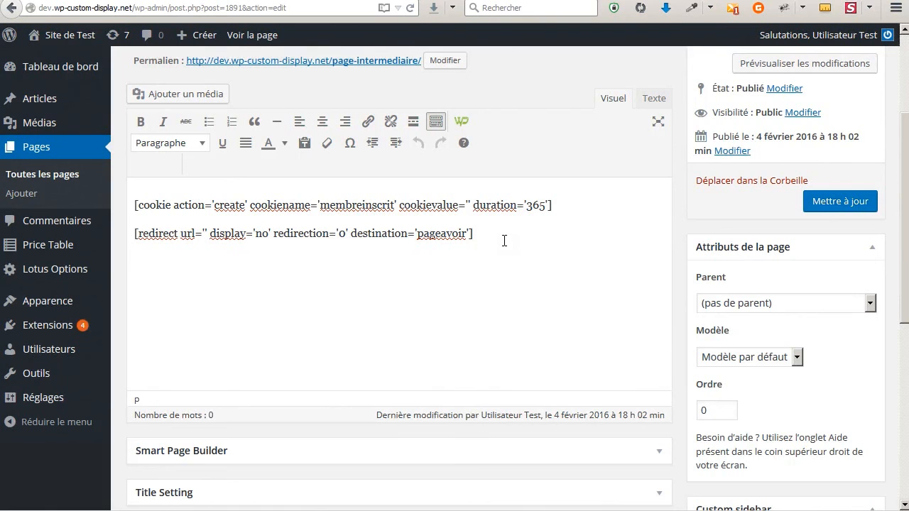
scroll(504, 240, "up", 3)
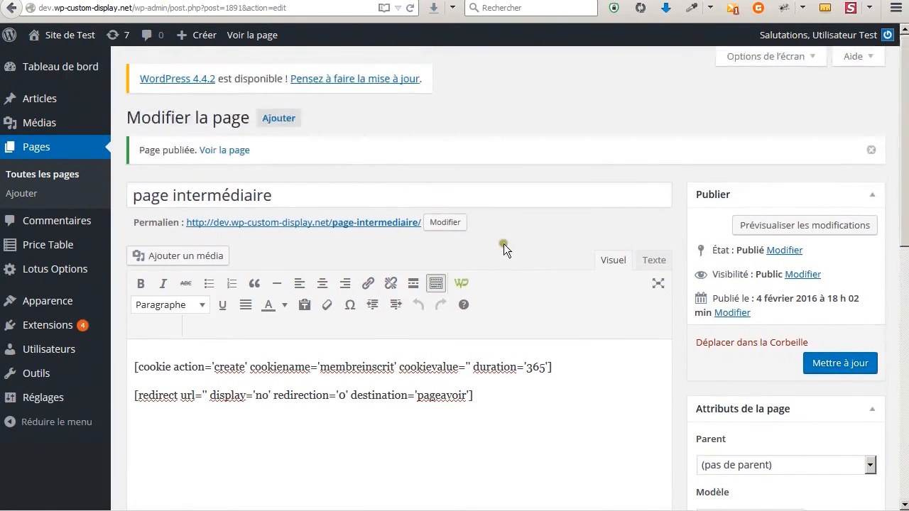
scroll(514, 265, "down", 2)
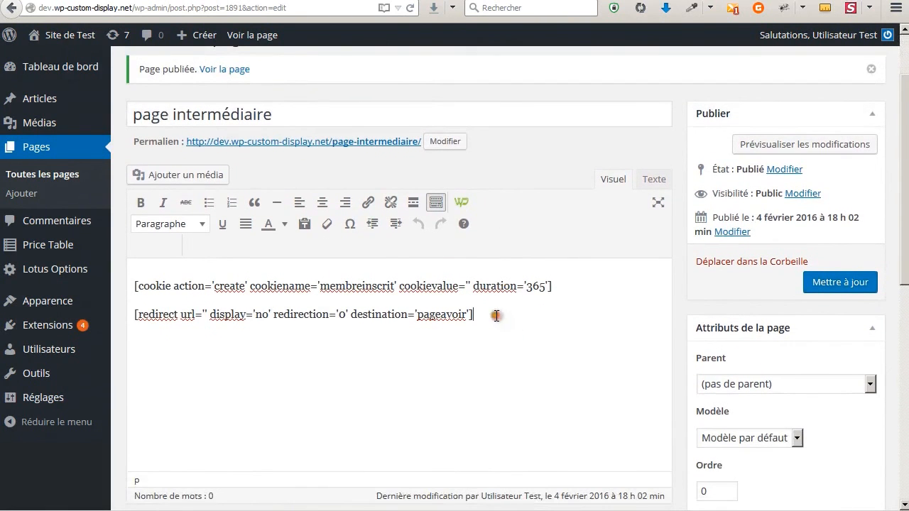
left_click(496, 313)
left_click(496, 313)
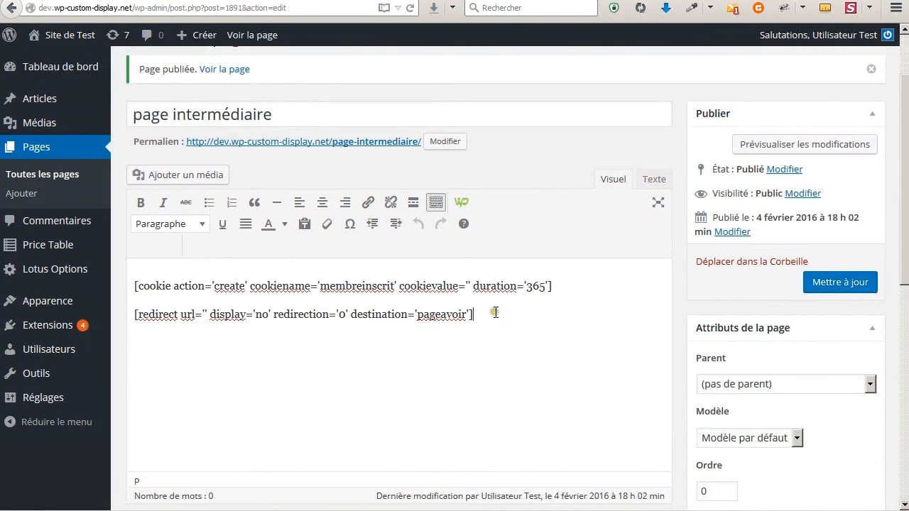